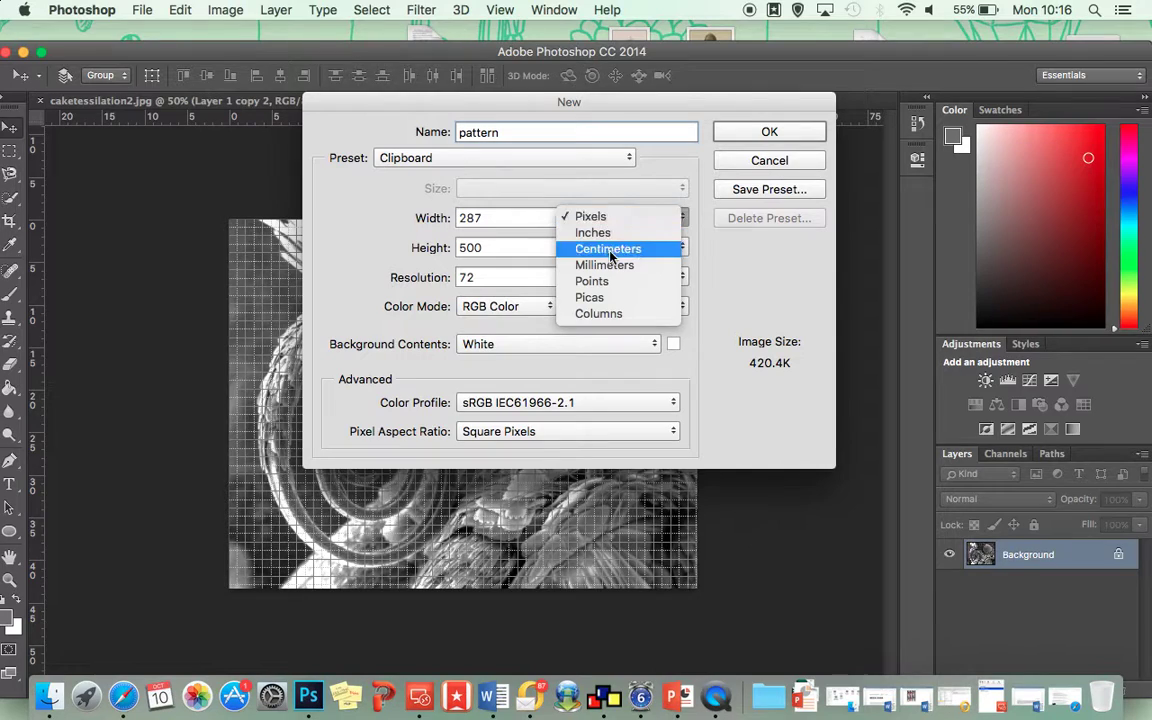
Create the new document named pattern at 20 cm wide and 20 cm high.
type("20")
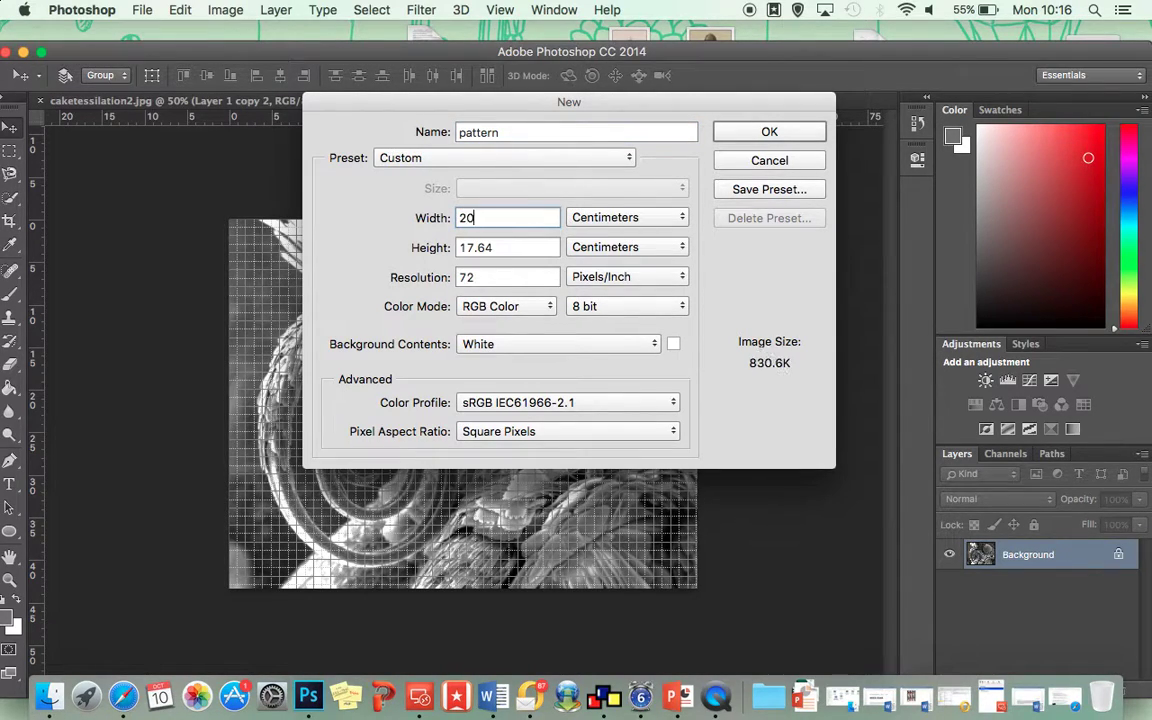
key("Tab")
type("20")
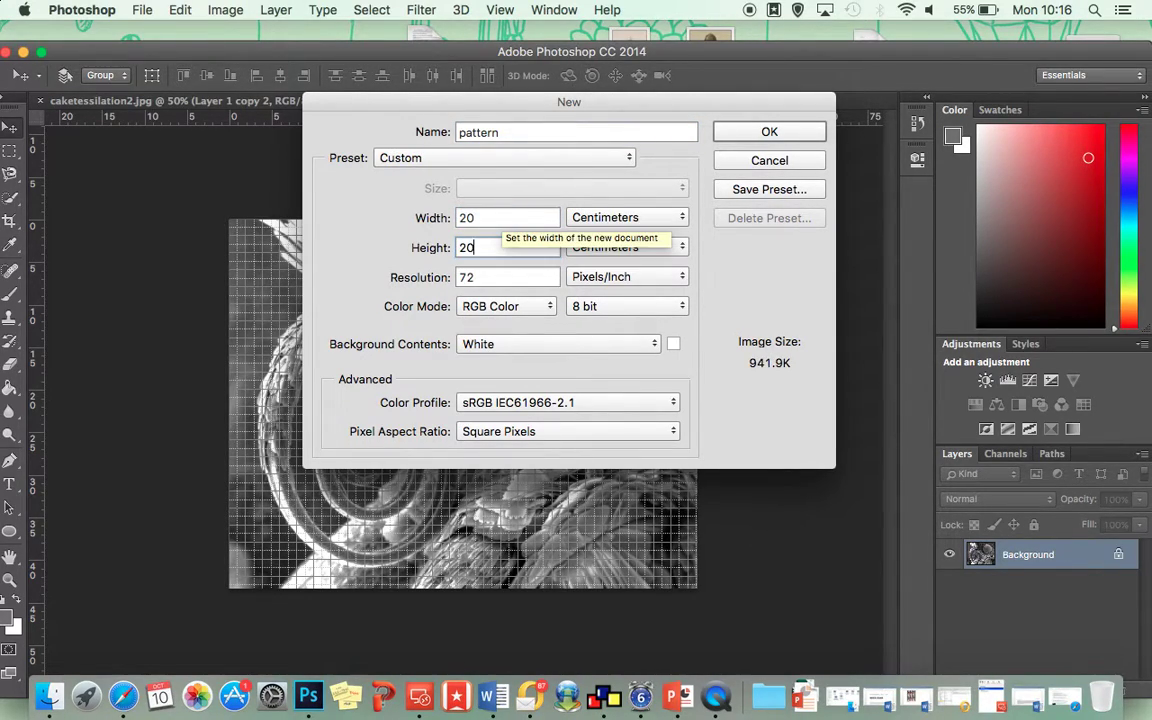
left_click(766, 133)
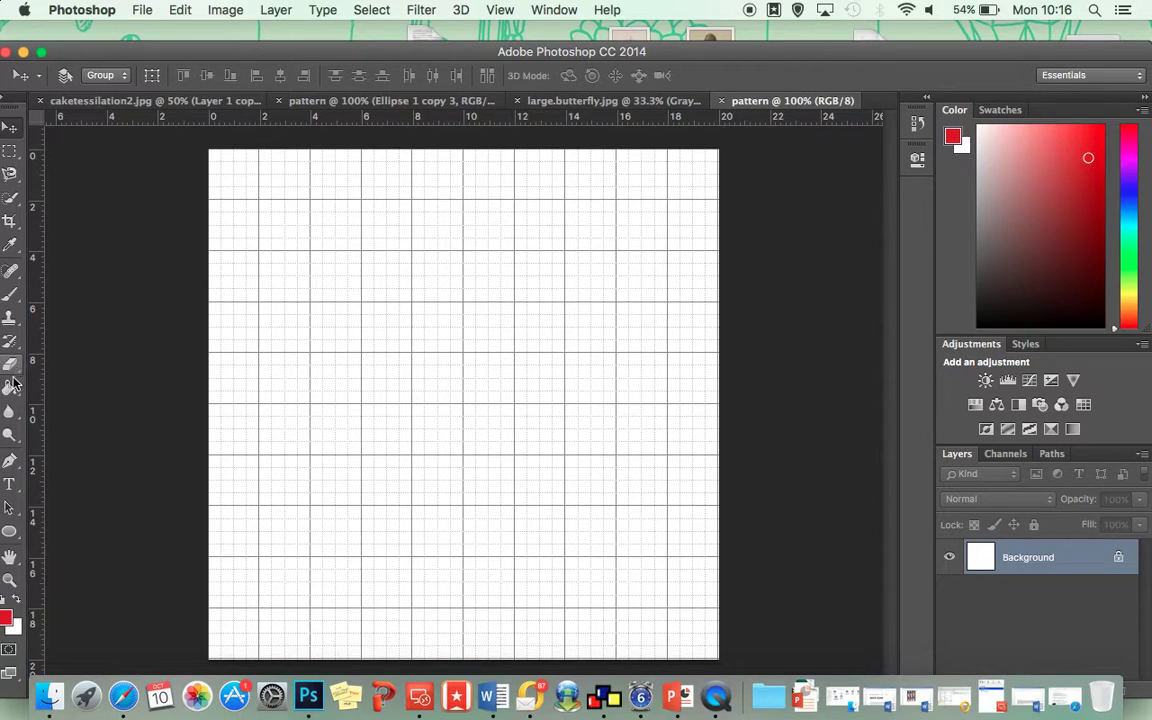
Fill the white background with a mid-grey foreground colour using the Paint Bucket tool.
left_click_drag(11, 393, 96, 405)
left_click(978, 215)
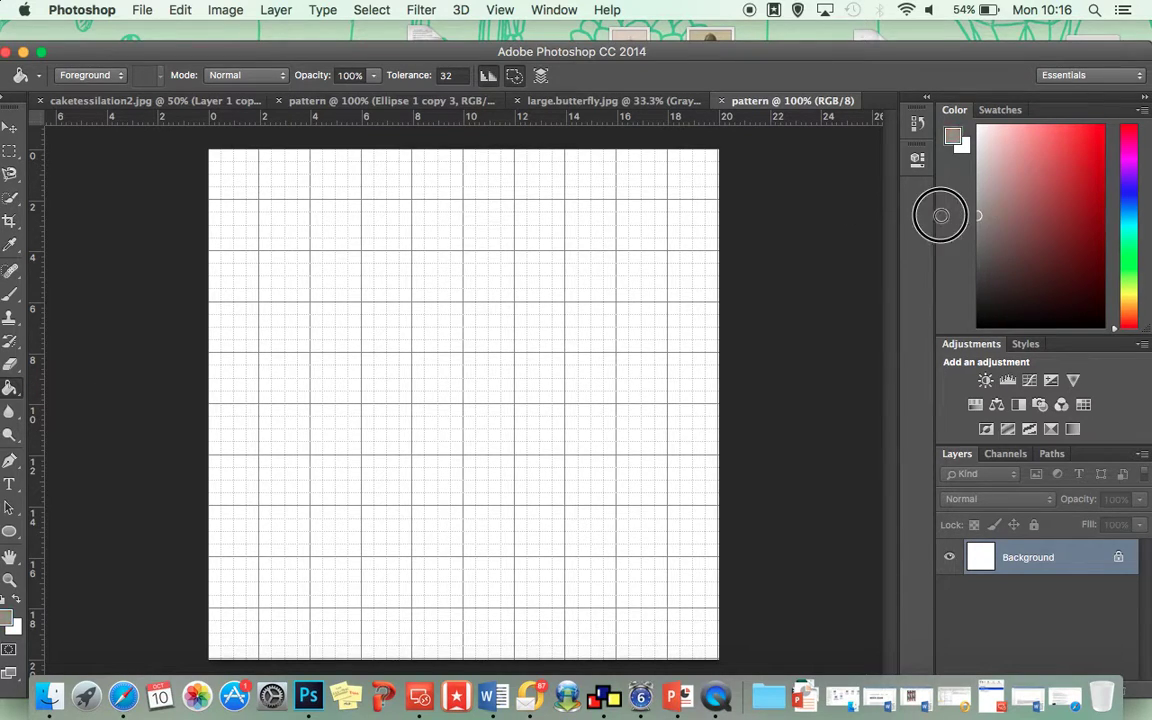
left_click(420, 350)
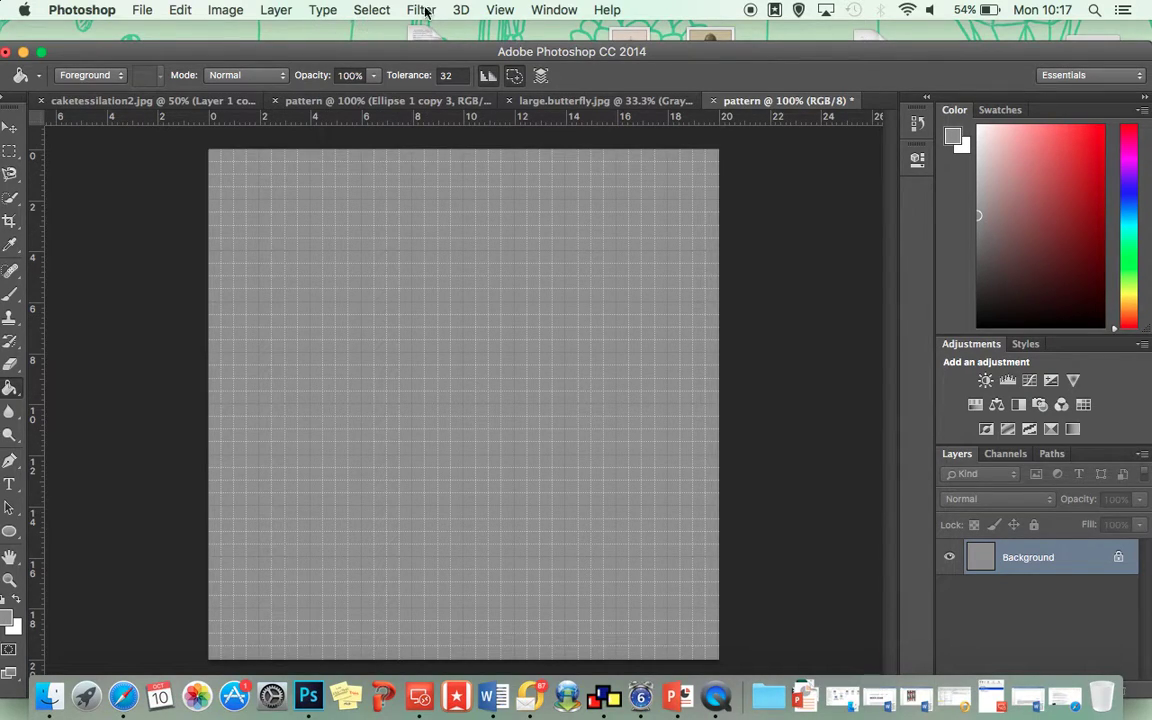
Toggle the canvas grid off and back on.
left_click(498, 11)
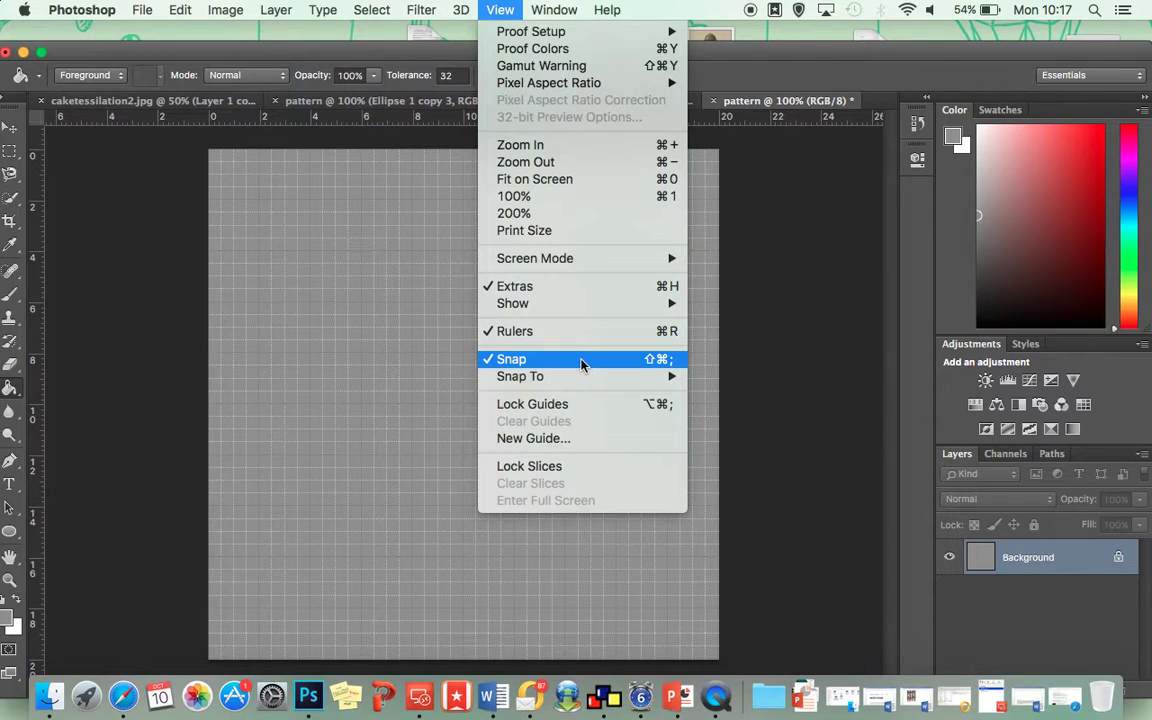
mouse_move(571, 316)
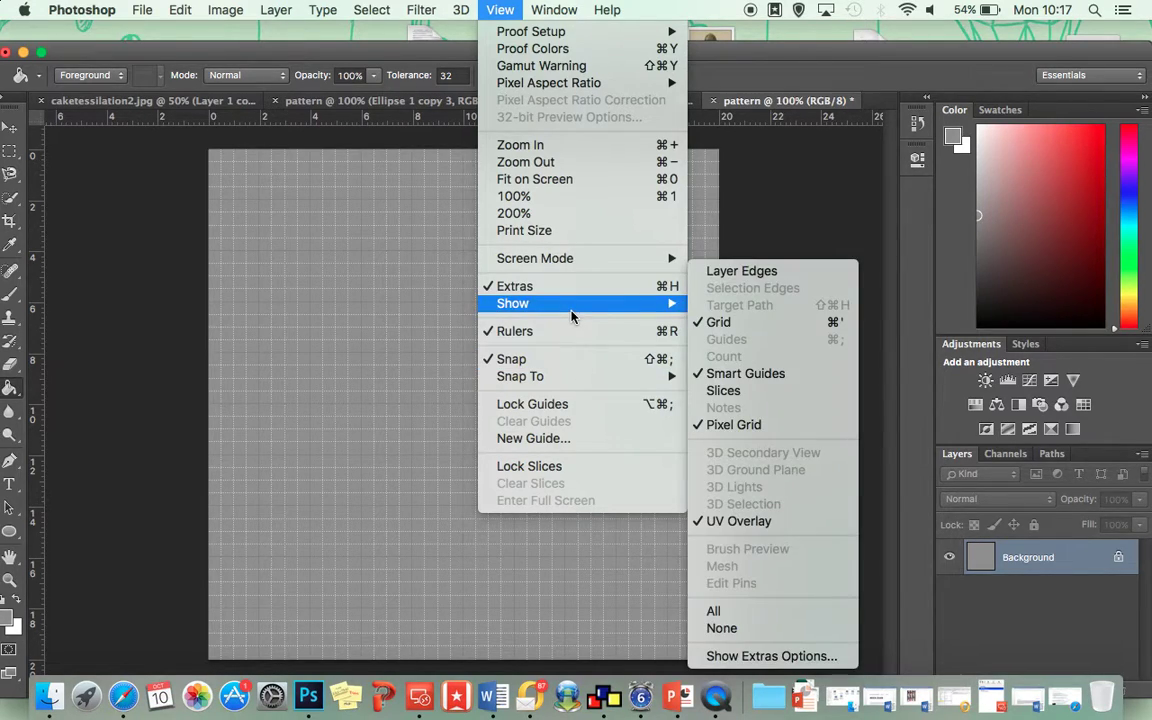
left_click(722, 324)
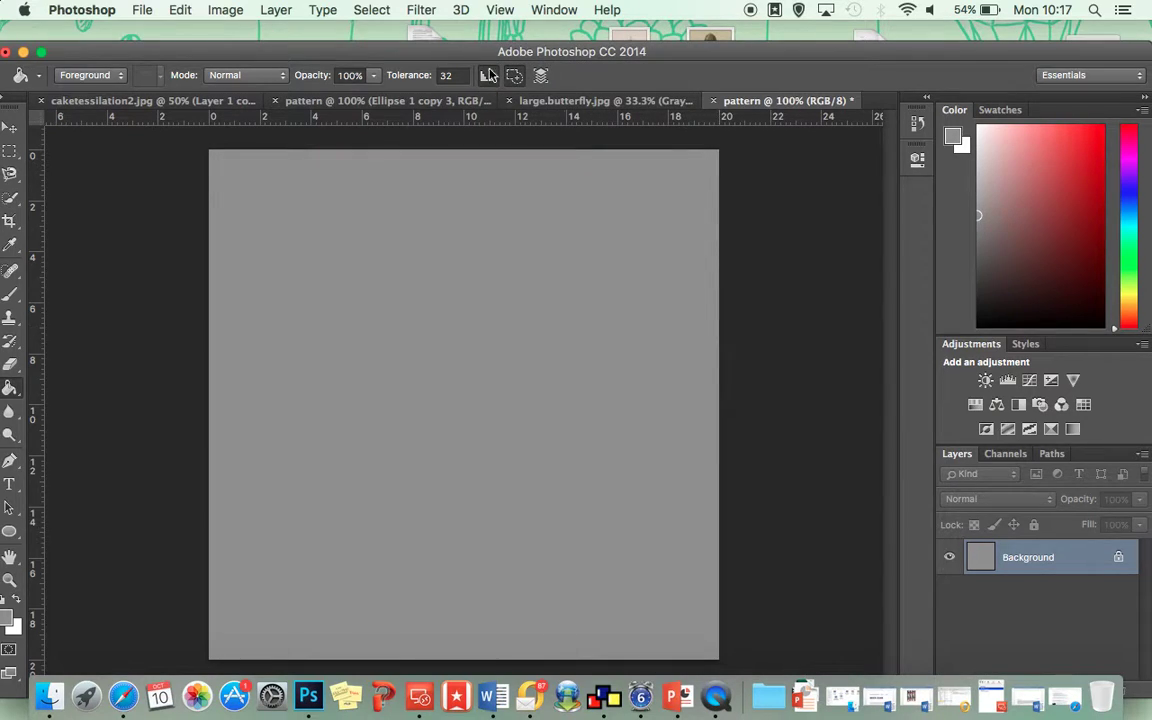
left_click(498, 10)
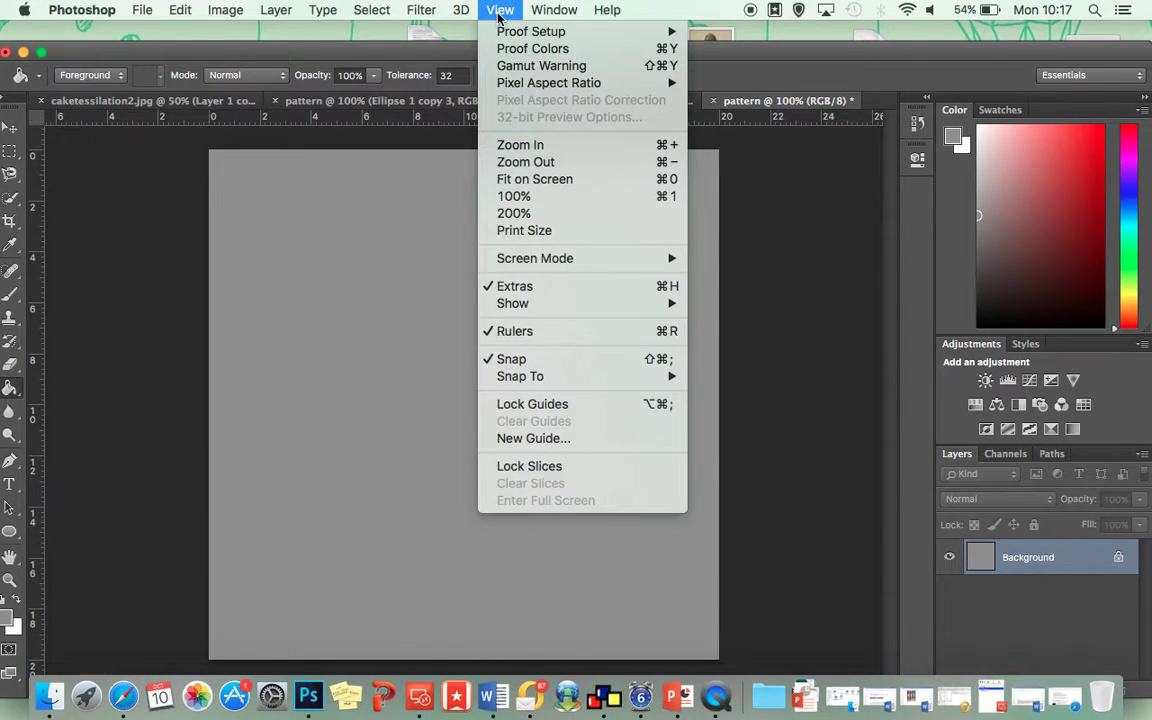
mouse_move(579, 313)
left_click(722, 323)
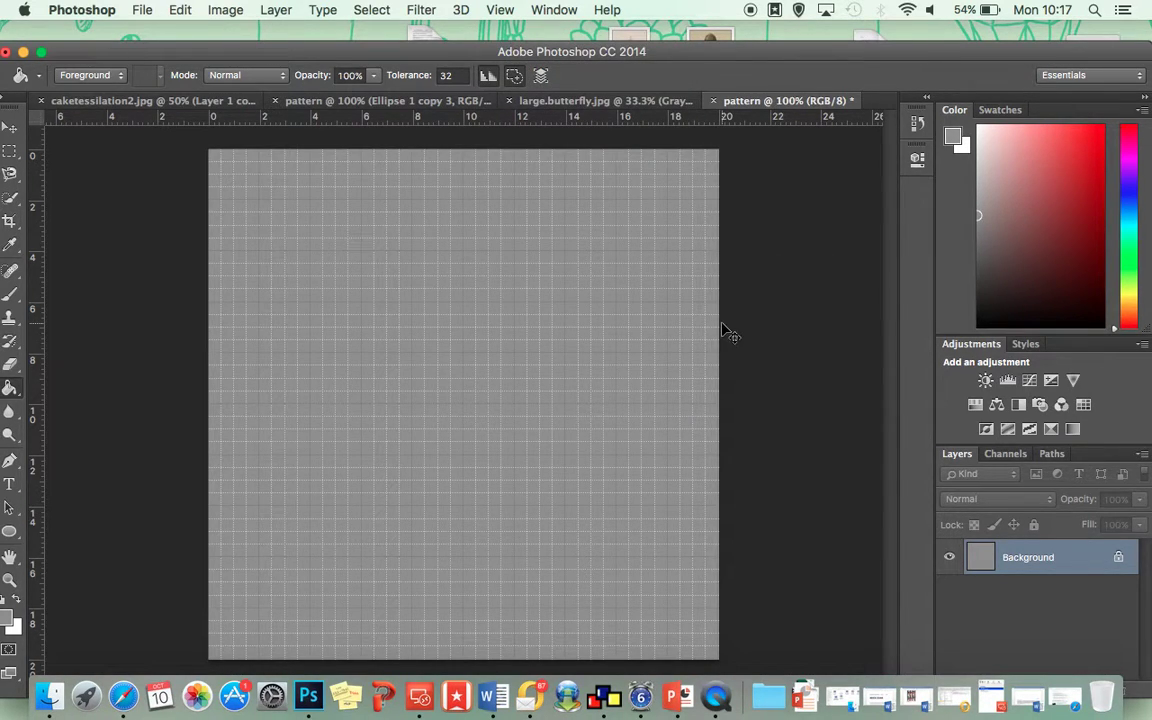
key("super+plus")
key("super+minus")
Draw a rectangle about 369 by 341 px around the canvas centre with no fill and a white 5 pt stroke.
left_click(11, 533)
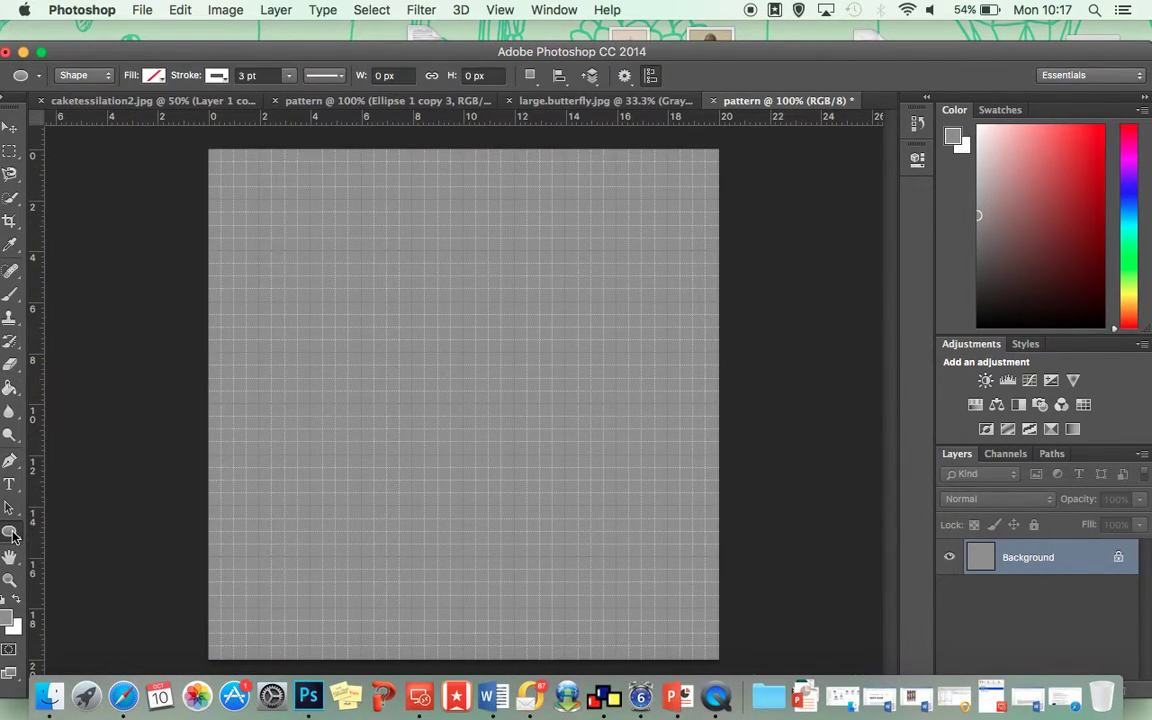
left_click(11, 533)
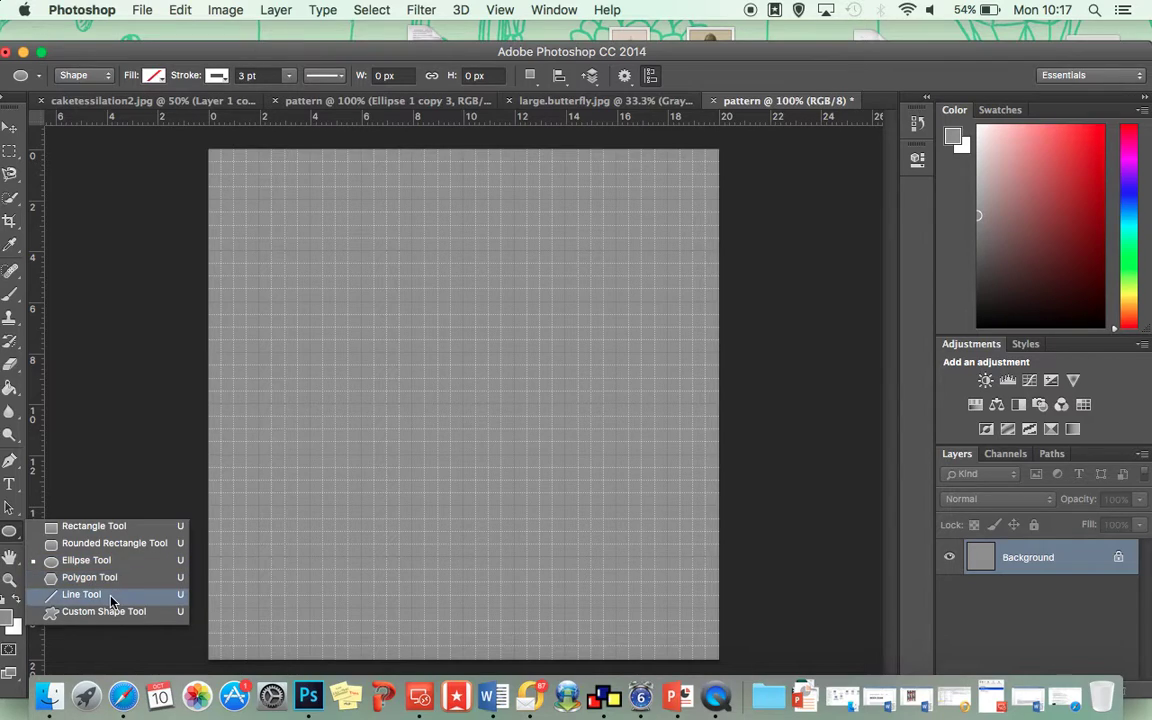
left_click(95, 525)
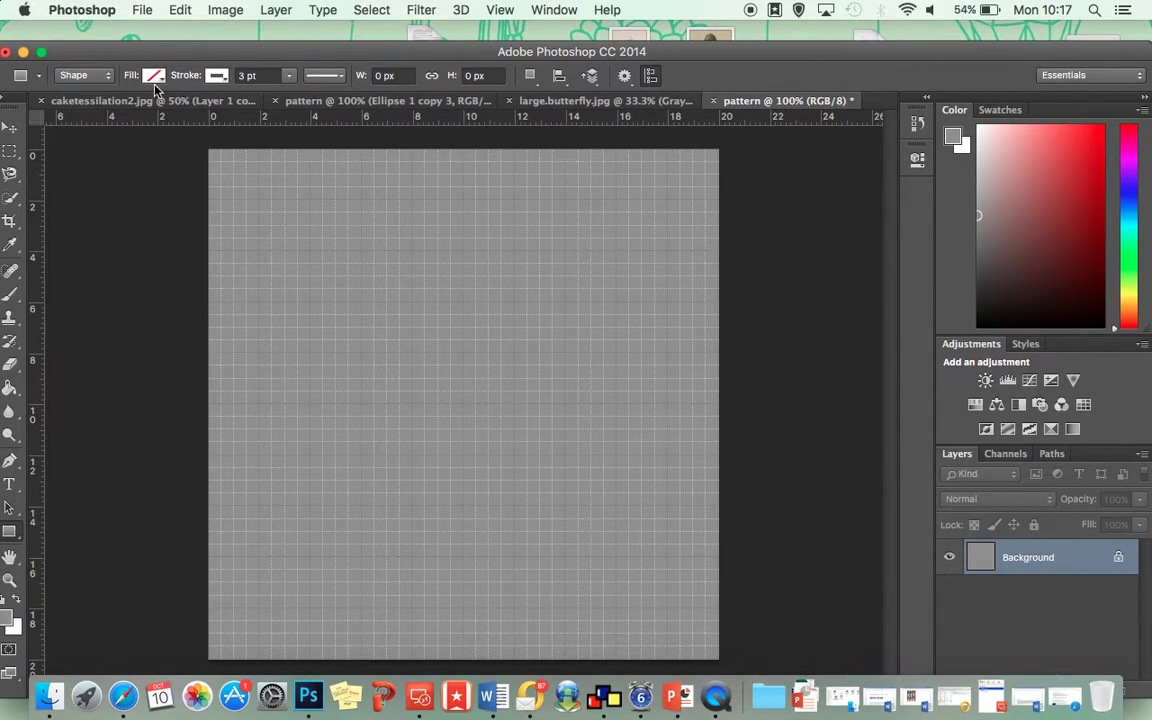
left_click(155, 77)
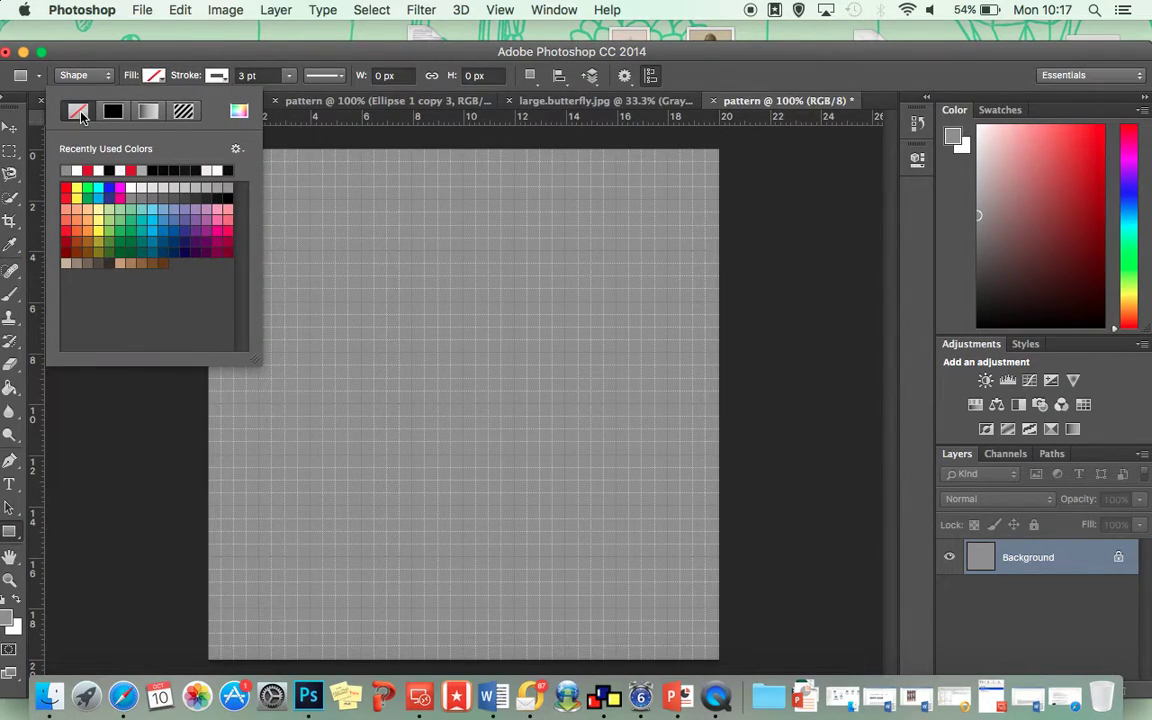
left_click(219, 79)
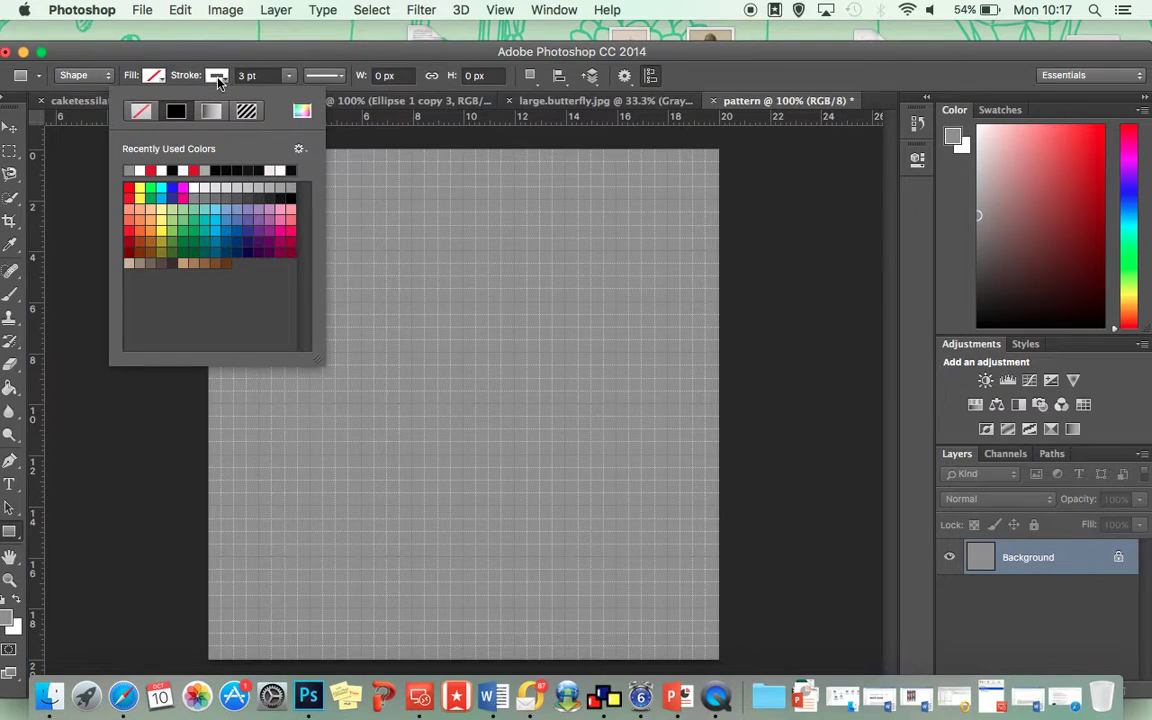
left_click(140, 169)
left_click(288, 77)
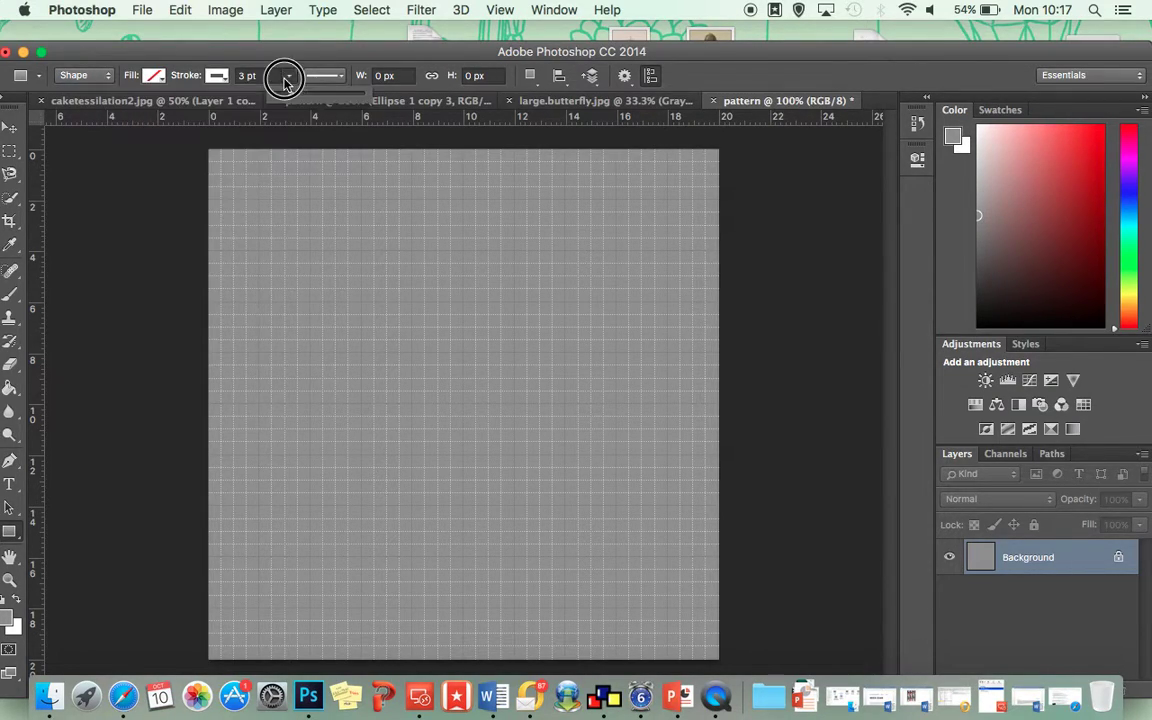
left_click_drag(294, 103, 283, 103)
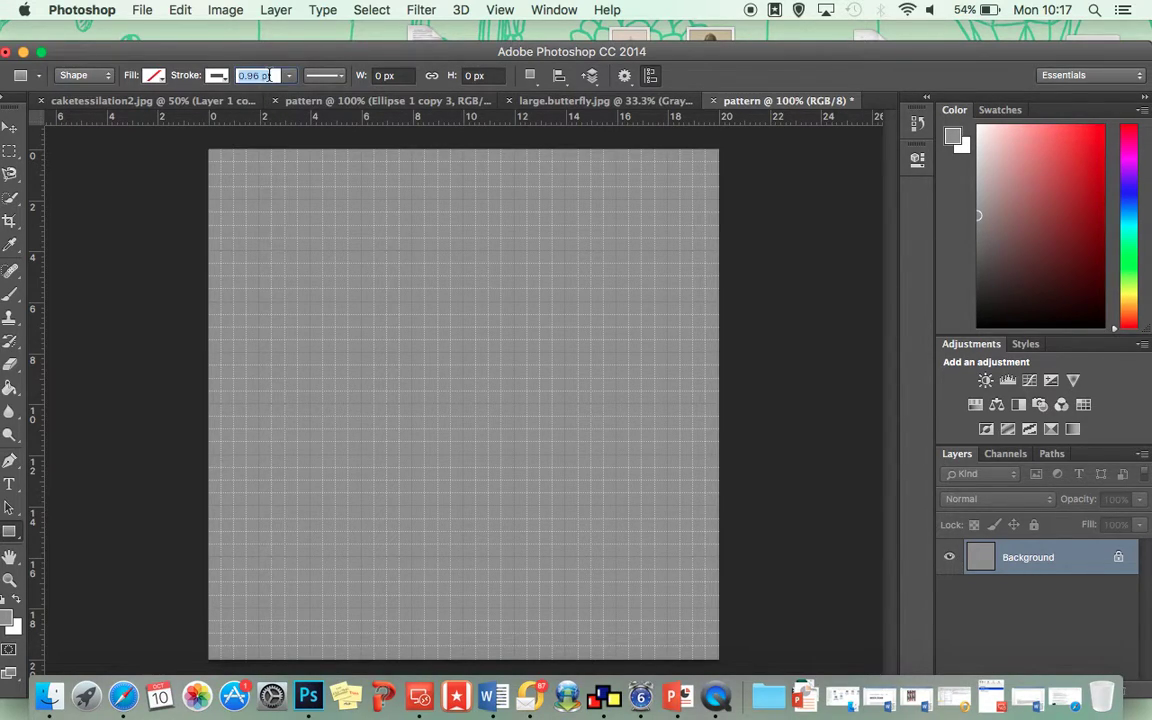
type("5")
key("Return")
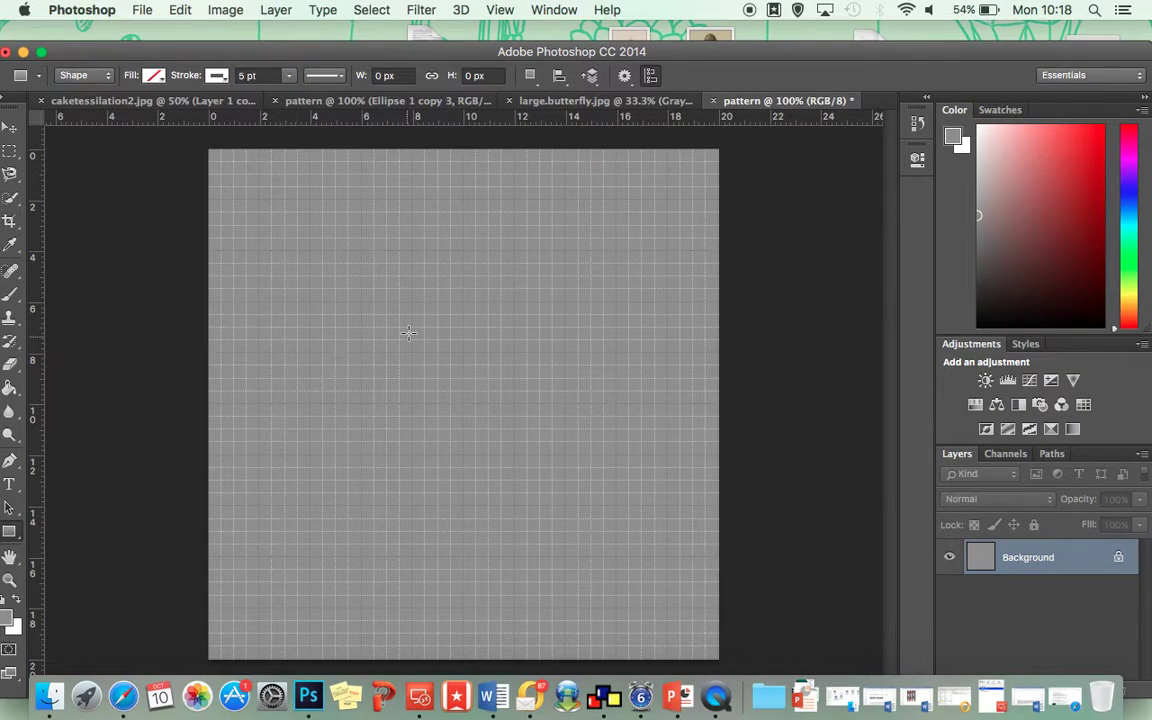
left_click_drag(298, 252, 619, 556)
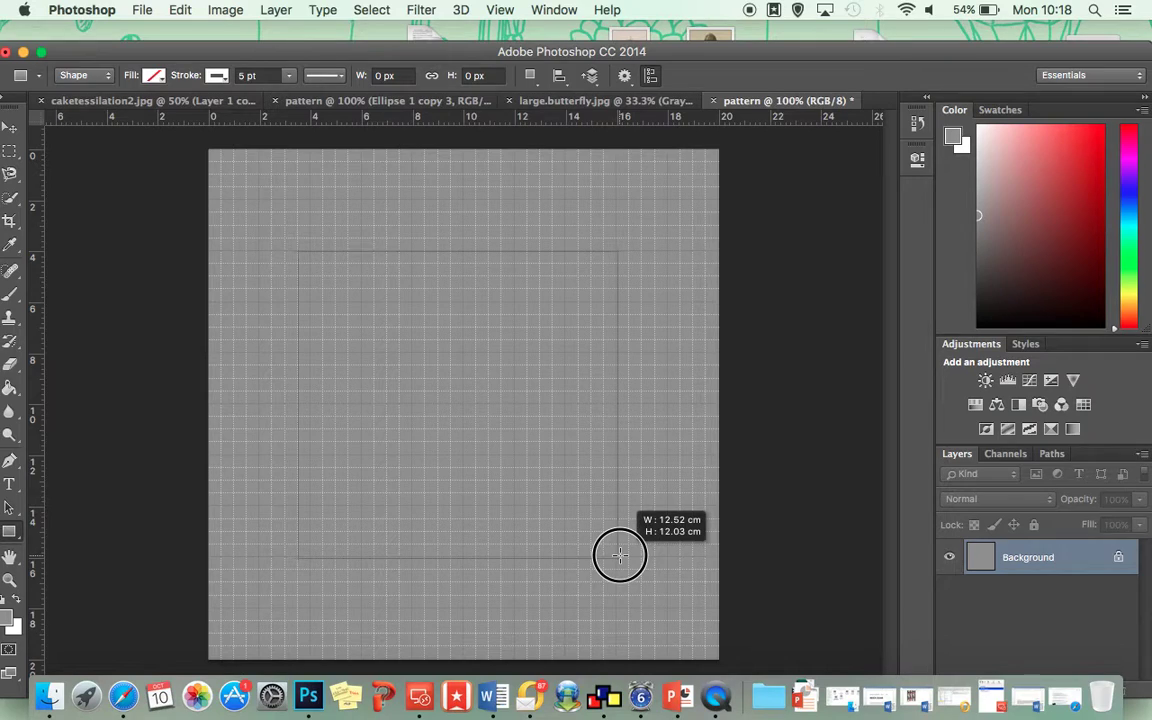
left_click_drag(619, 555, 626, 556)
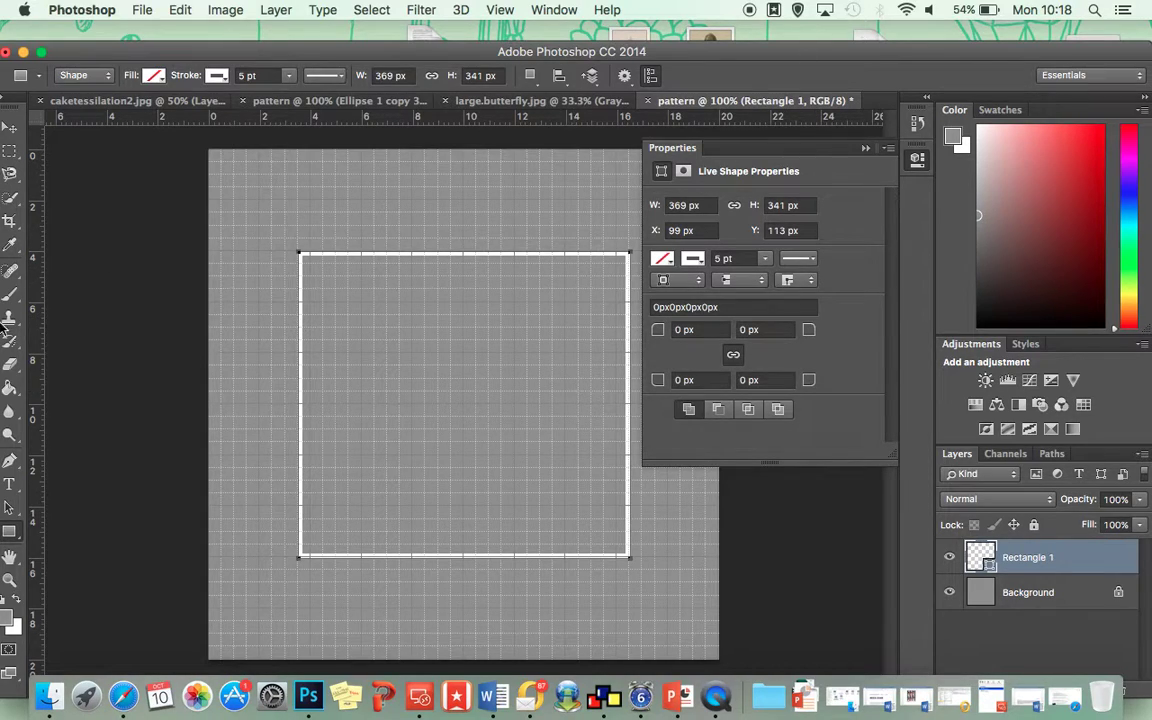
Draw a large three-sided polygon with the Polygon tool and move it over the white rectangle.
left_click(11, 532)
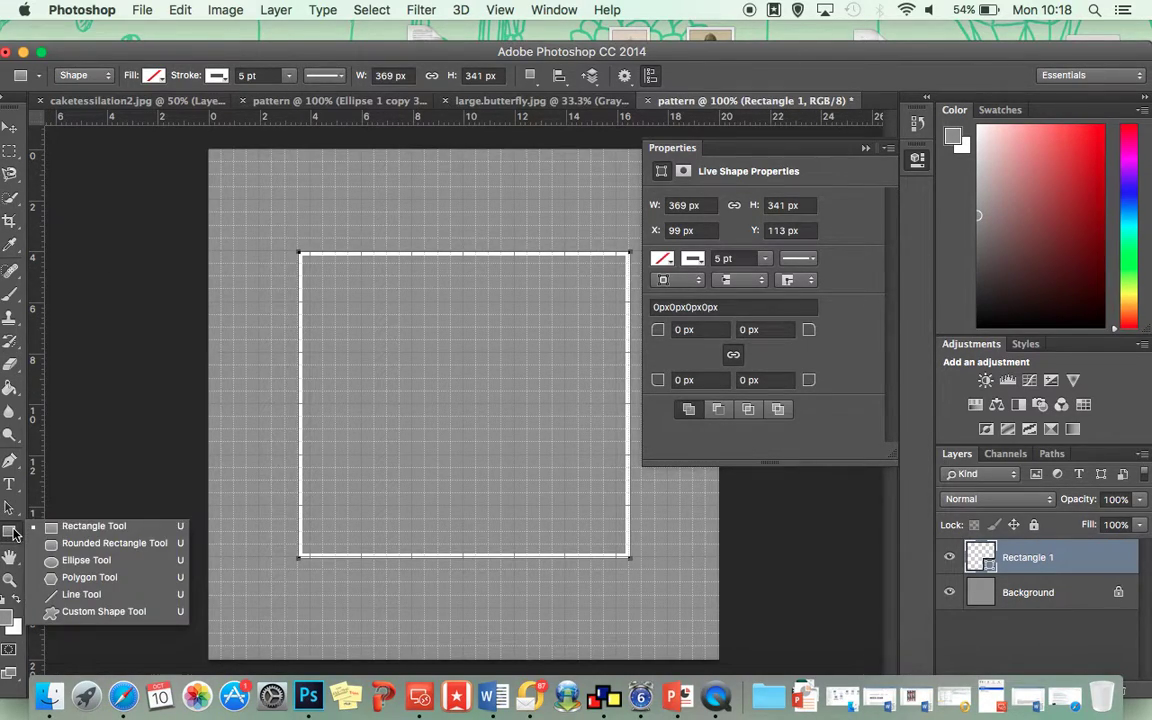
left_click(79, 578)
left_click(686, 75)
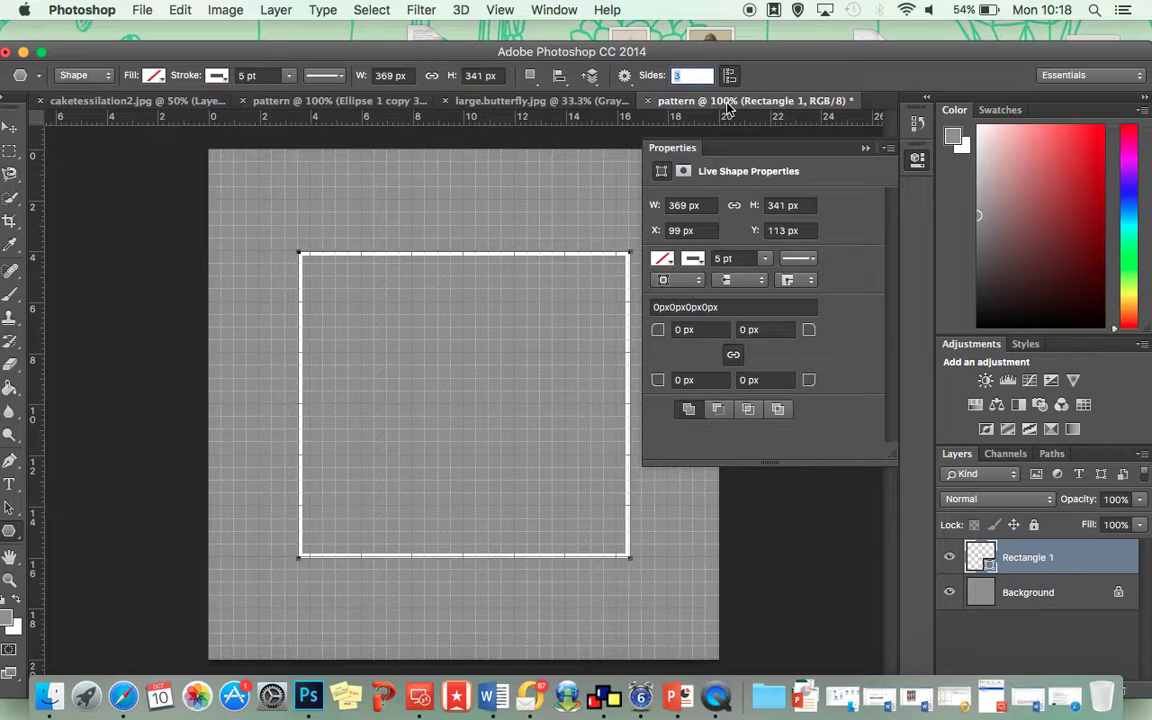
left_click_drag(240, 184, 260, 388)
left_click(9, 127)
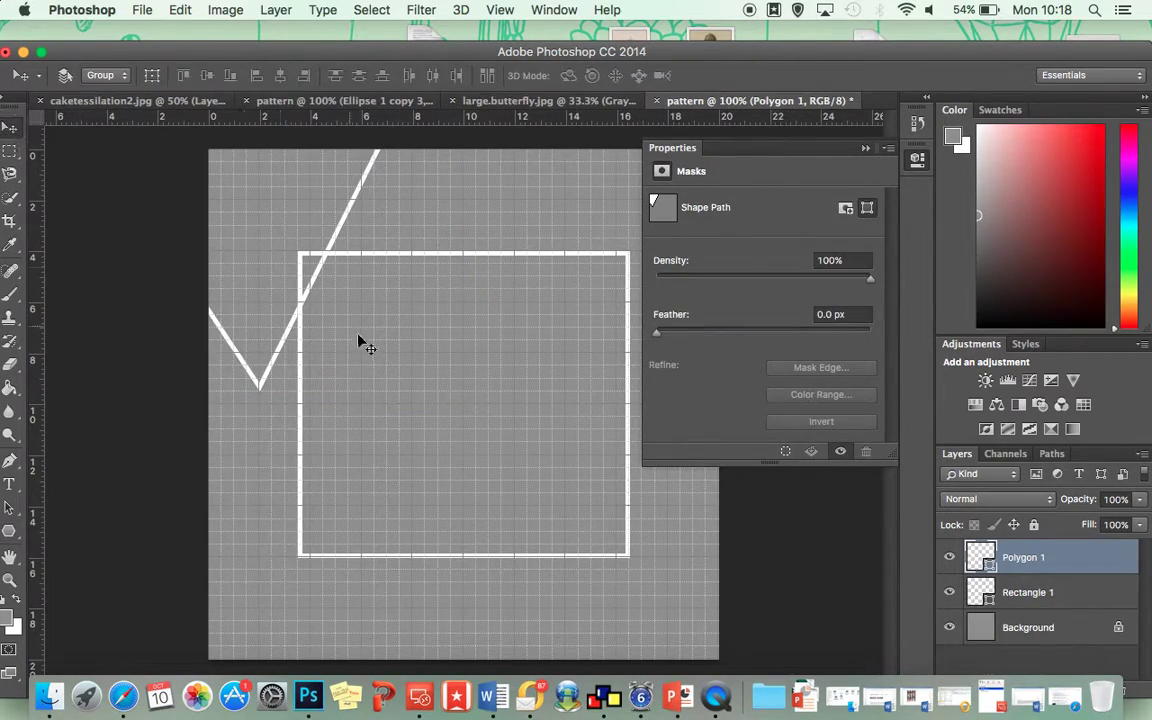
left_click_drag(268, 254, 435, 443)
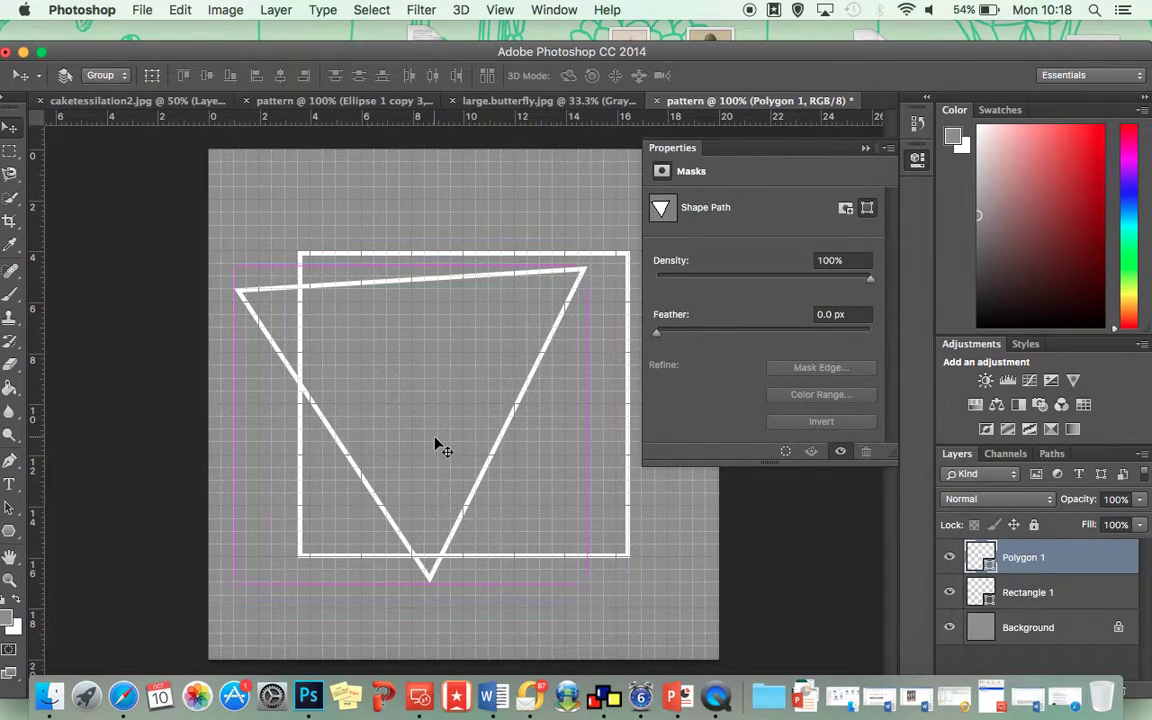
Rotate the triangle about 3.7° so its upper side is level, and align that side with the rectangle's top edge.
key("super+t")
left_click_drag(230, 246, 241, 242)
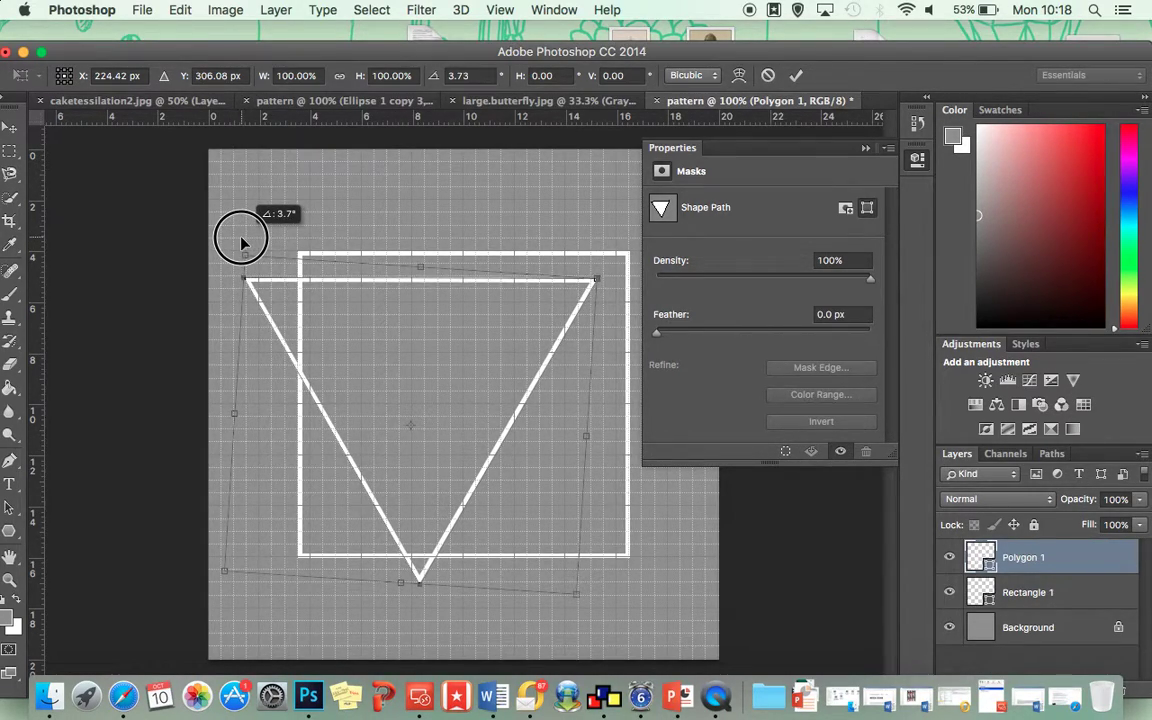
left_click(796, 75)
left_click(277, 338)
left_click_drag(277, 338, 318, 316)
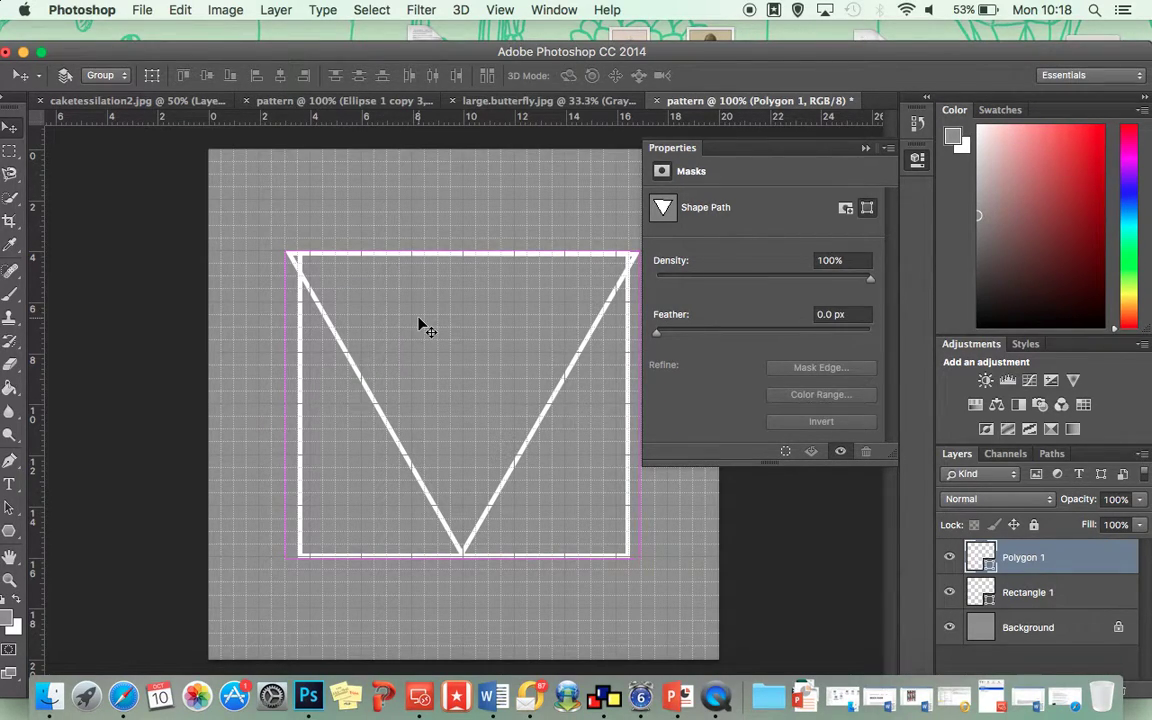
Rotate the triangle by -0.15° and shift it down about 0.5 cm so its tip passes the rectangle's bottom edge.
key("super+t")
left_click_drag(258, 243, 255, 238)
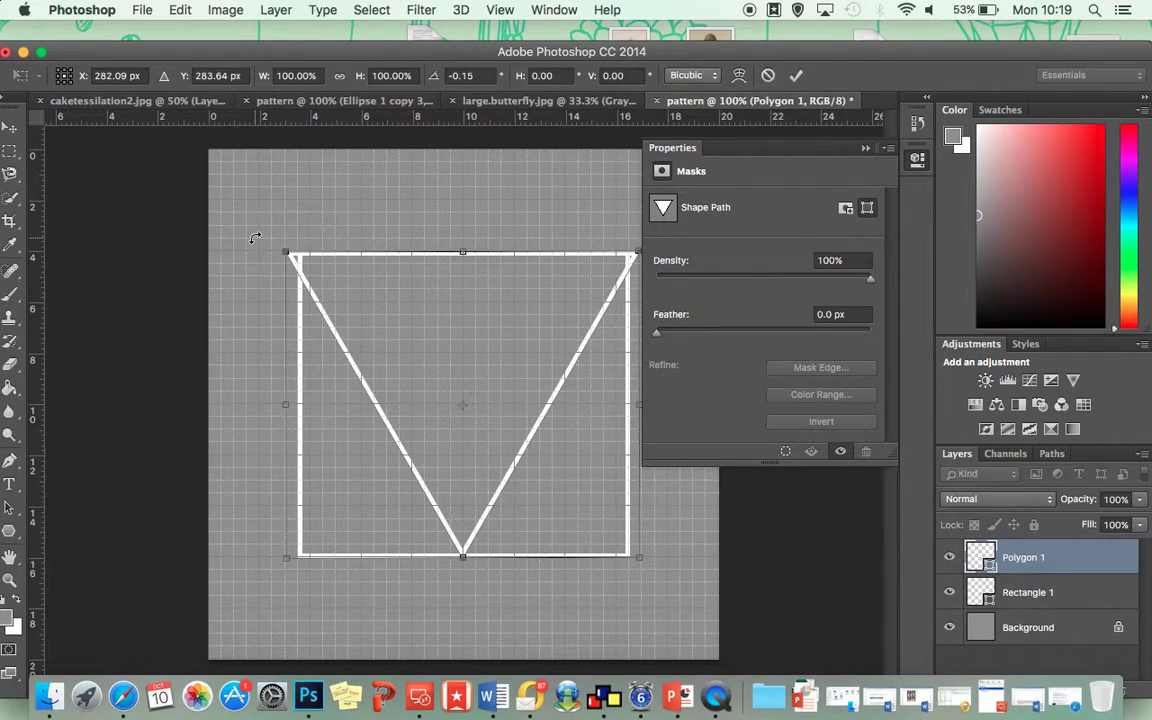
left_click(797, 76)
left_click_drag(447, 383, 476, 389)
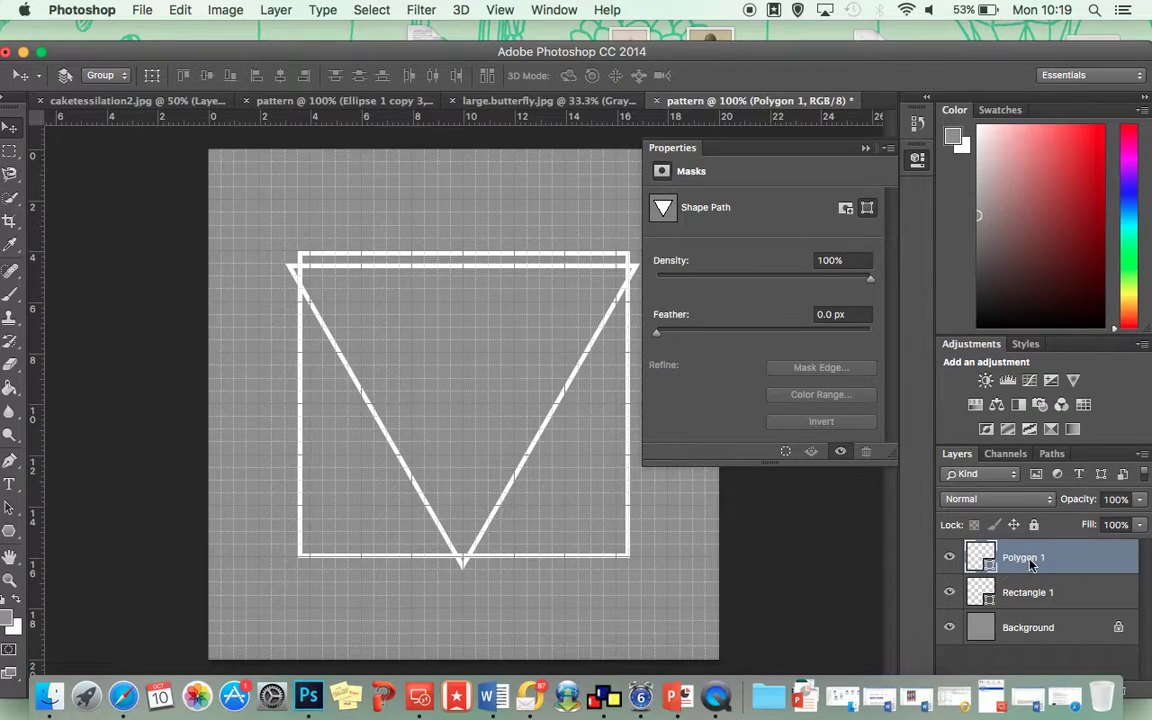
Duplicate the triangle layer, rotate the copy about 180° so it points upward, and apply the transformation.
key("super+j")
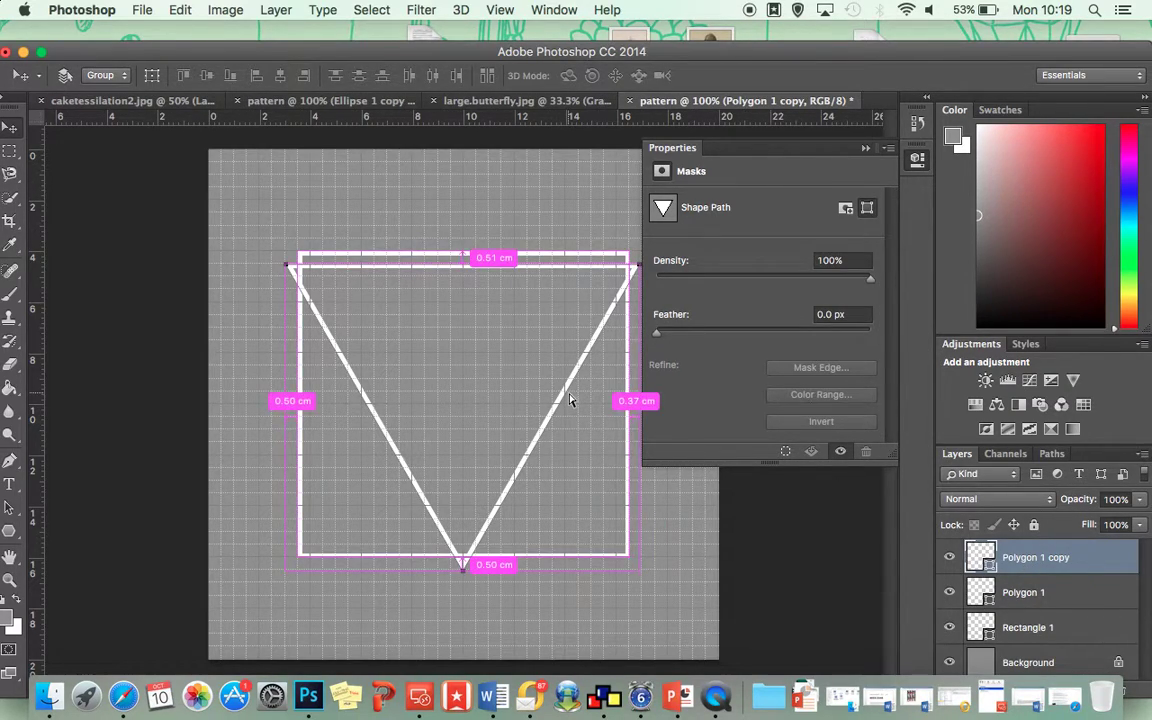
key("super+t")
left_click_drag(280, 248, 638, 595)
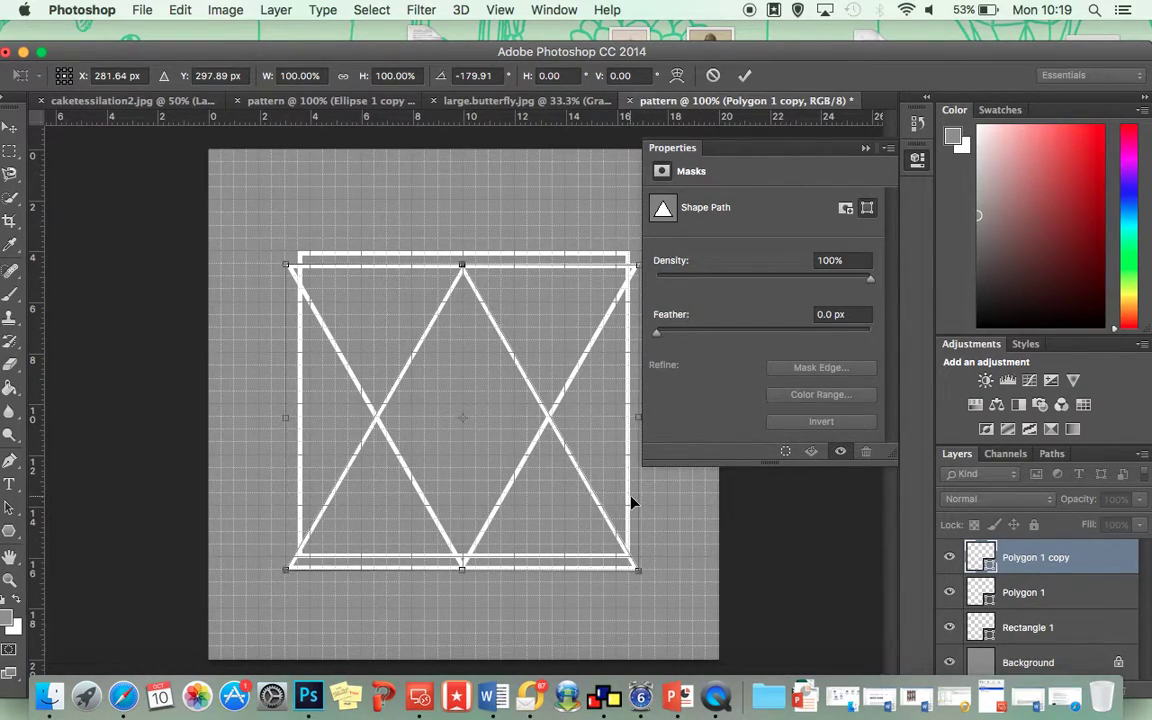
left_click(10, 538)
left_click(736, 259)
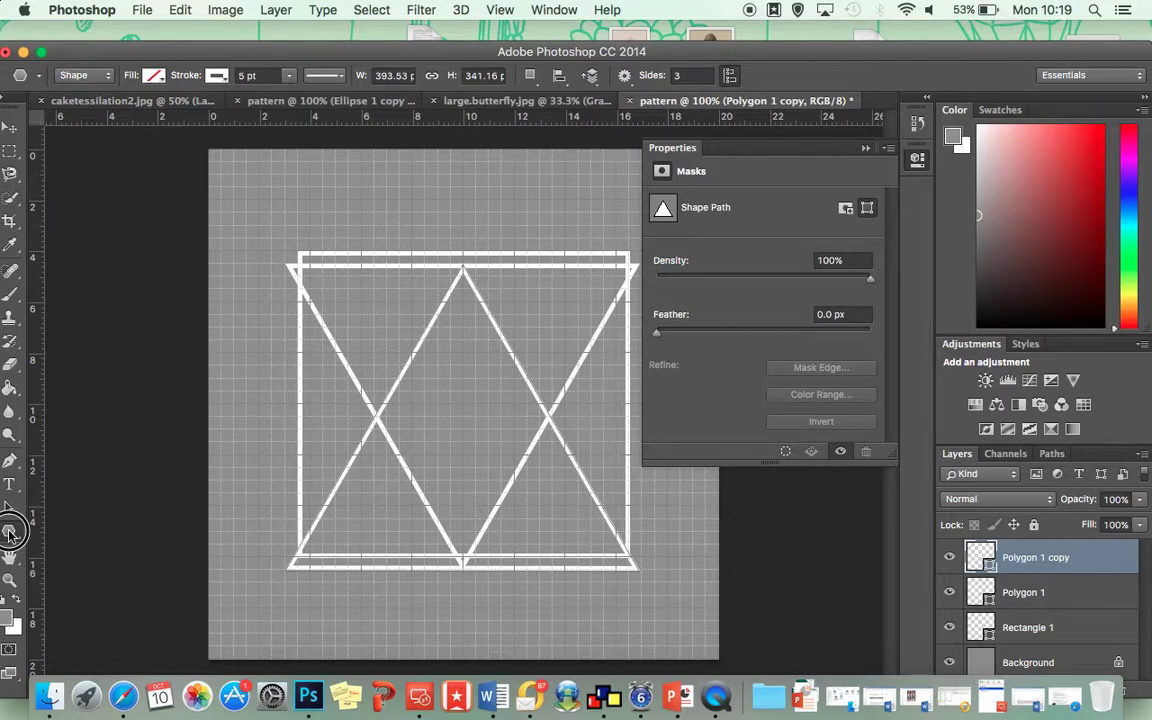
Draw a circle about 128 by 129 px with the Ellipse tool and centre it horizontally in the upper part of the central diamond.
left_click(10, 535)
left_click(80, 504)
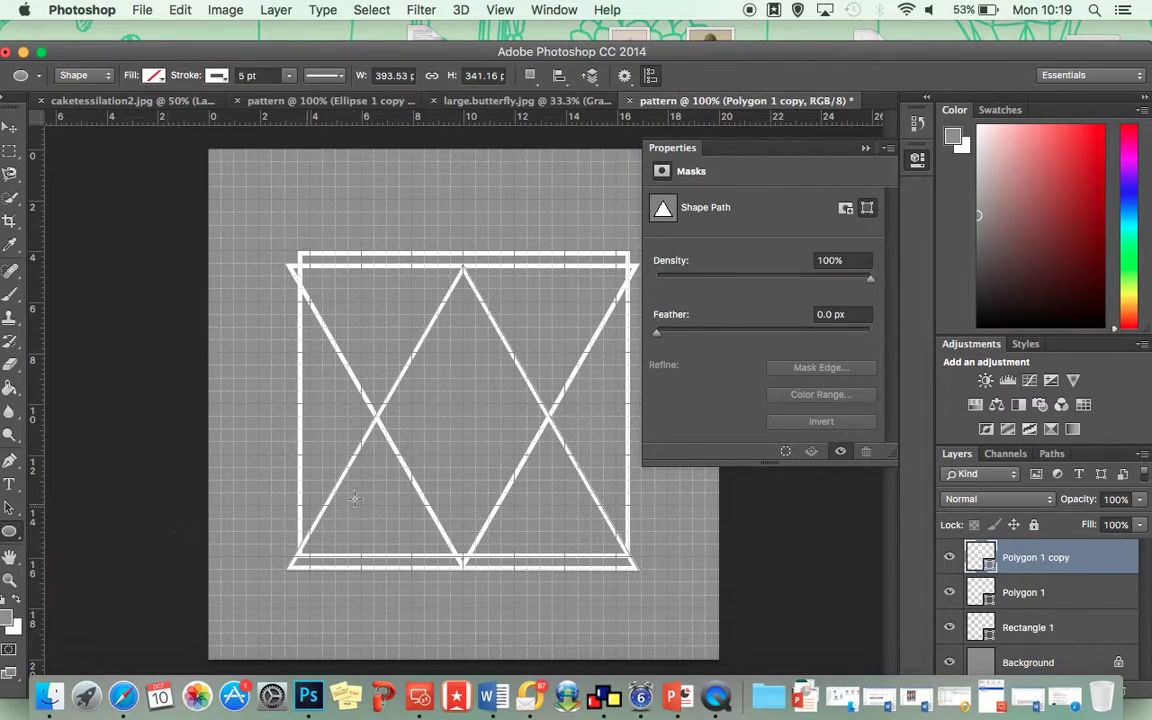
left_click_drag(383, 365, 500, 481)
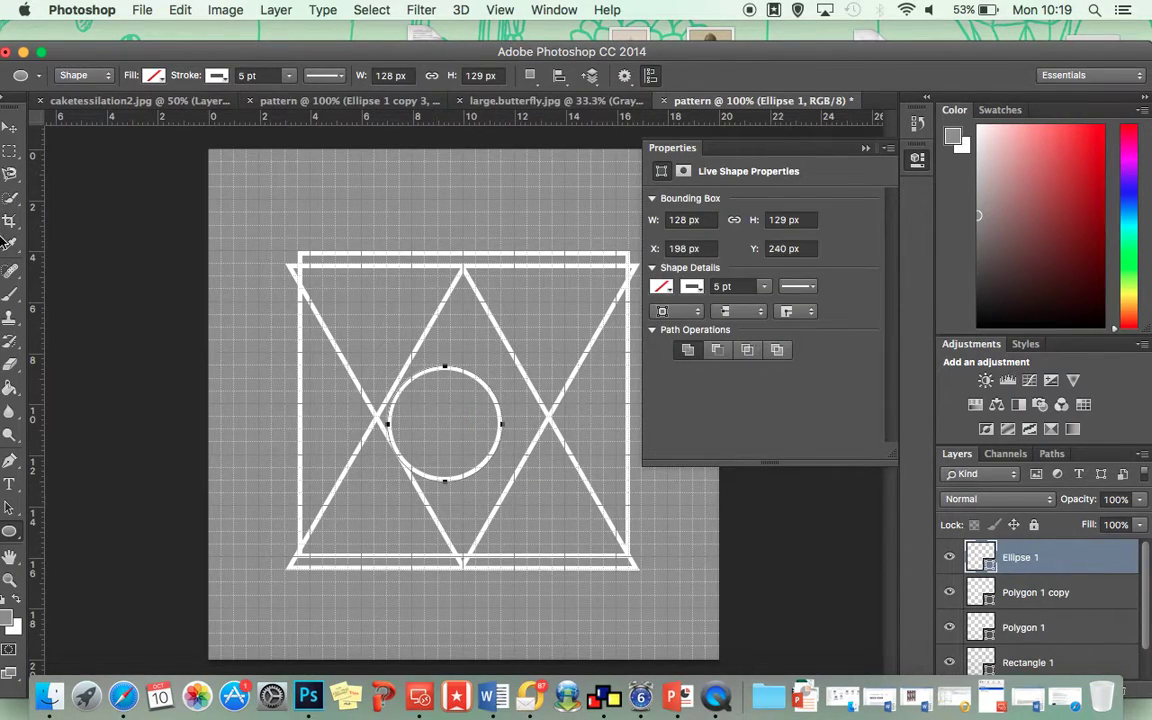
left_click(10, 127)
left_click_drag(442, 404, 482, 374)
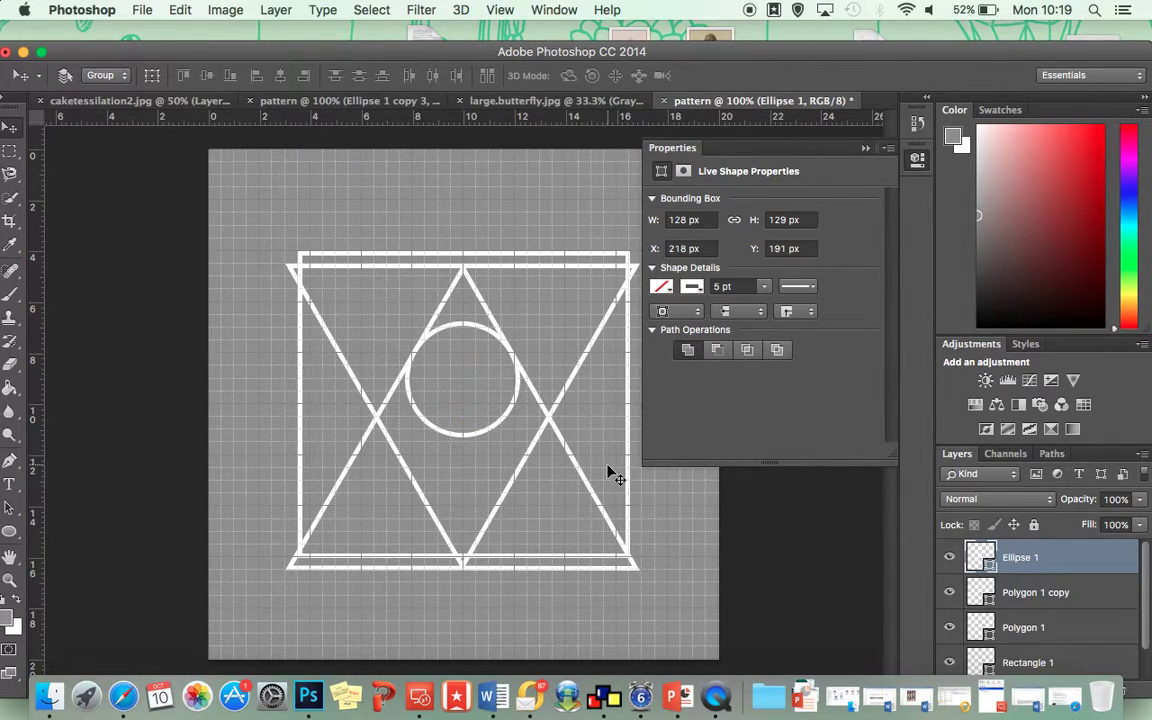
Duplicate the circle and move the copy straight down about 78 px so the two circles overlap.
key("super")
key("super+j")
left_click_drag(483, 386, 482, 455)
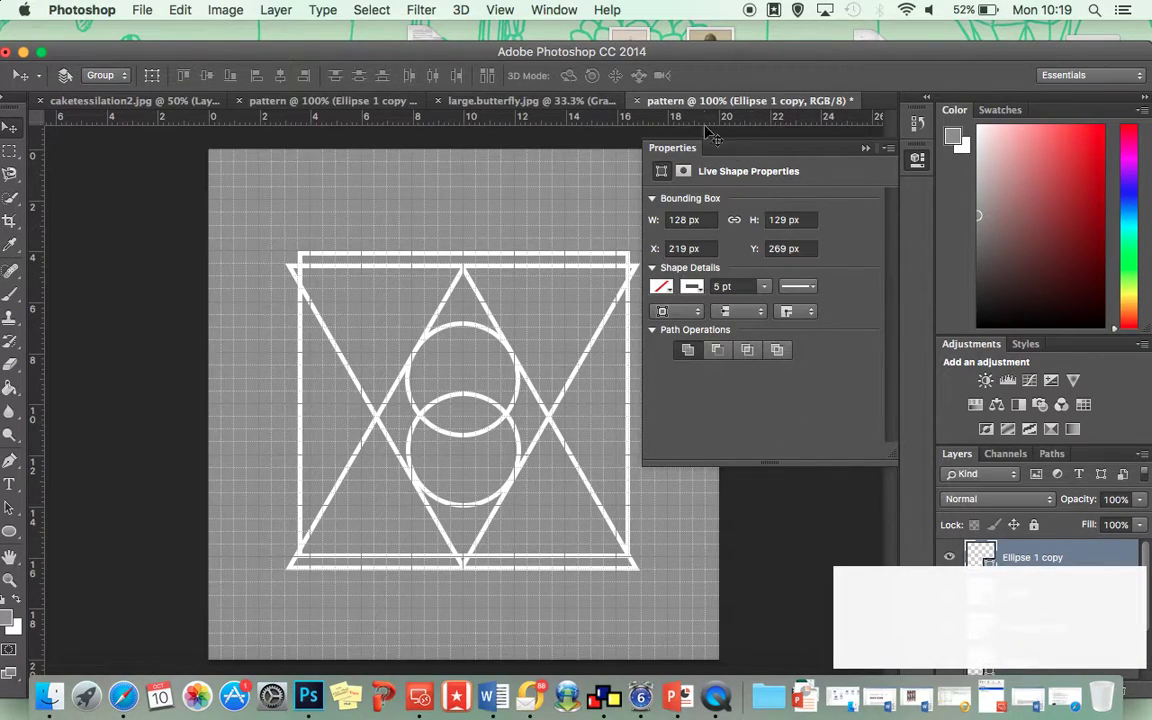
Copy the butterfly photo from large.butterfly.jpg into the unsaved pattern document with the two overlapping circles, as a new layer.
left_click(865, 148)
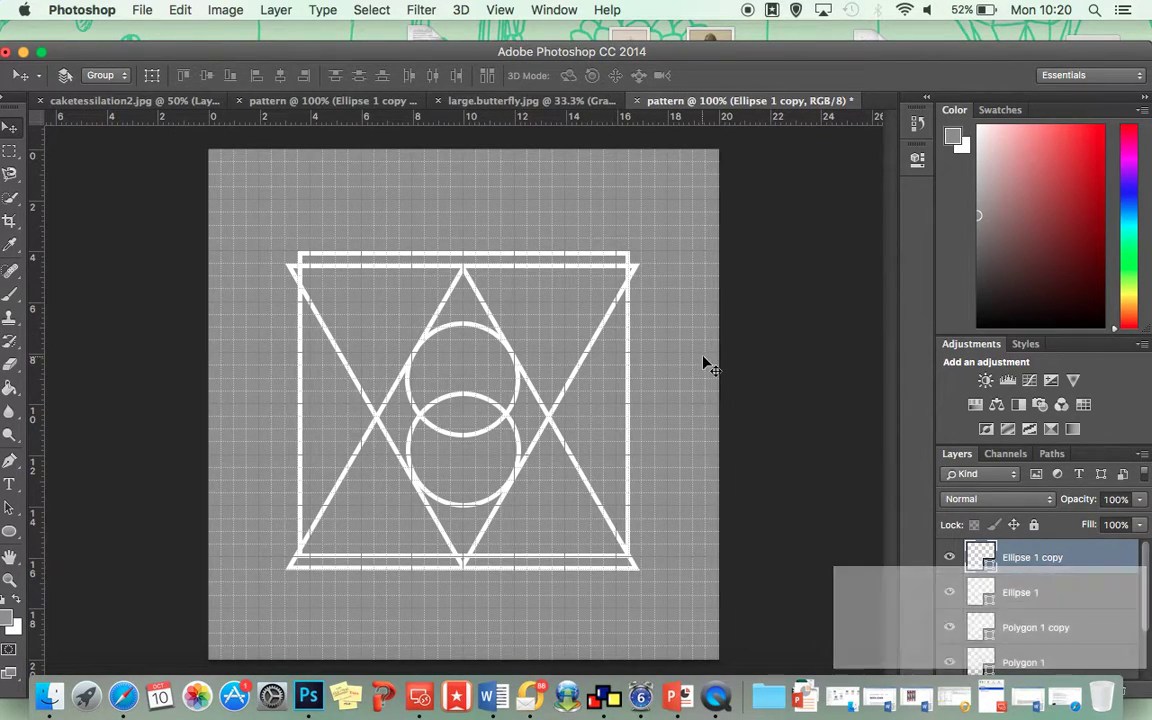
left_click(508, 104)
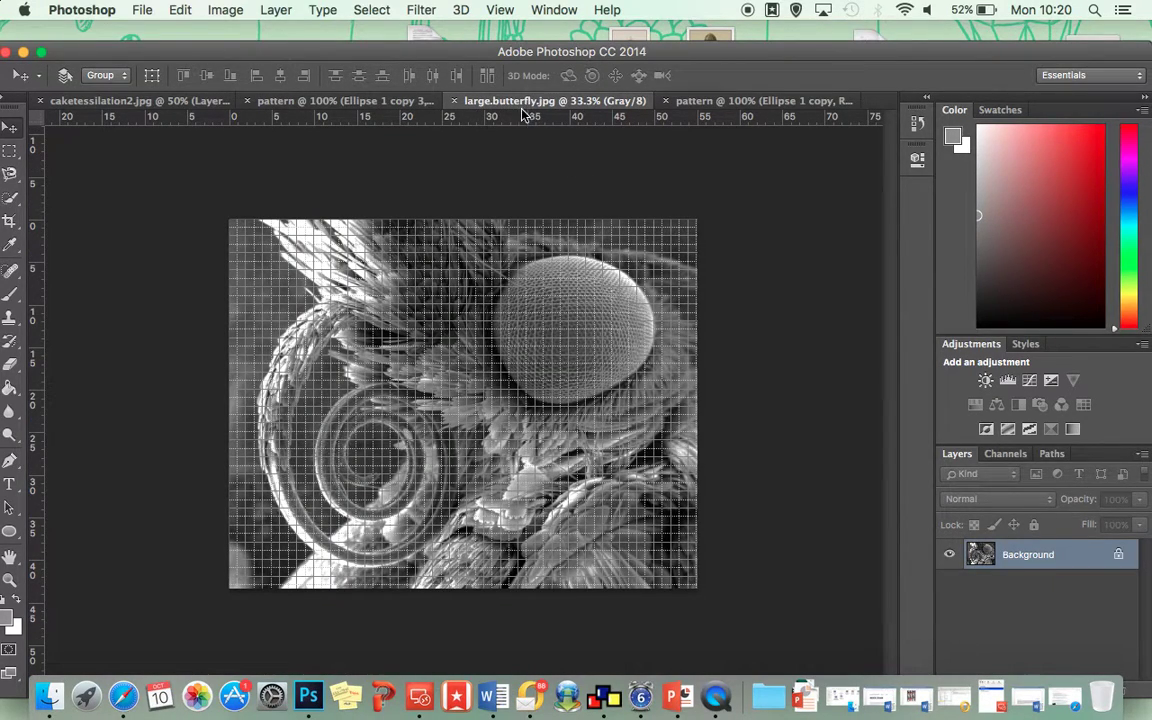
left_click_drag(518, 106, 499, 404)
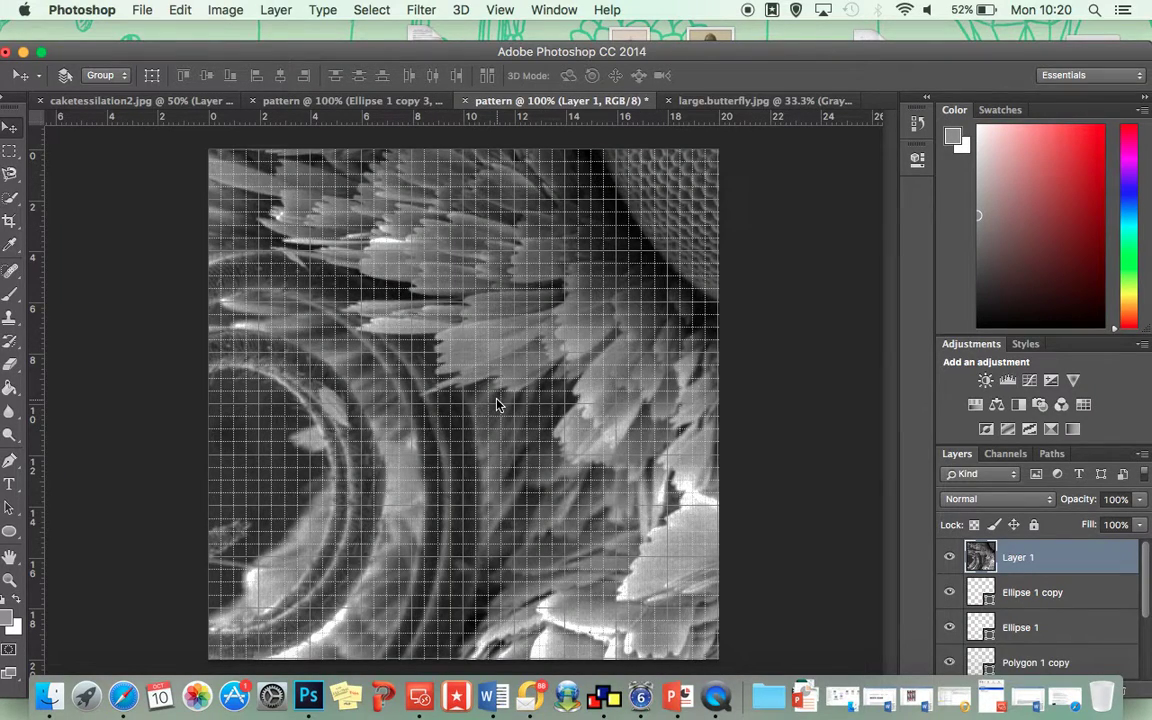
Scale the butterfly layer proportionally to about 46.22%, position it so it covers the whole canvas, and apply the transformation.
key("ctrl+t")
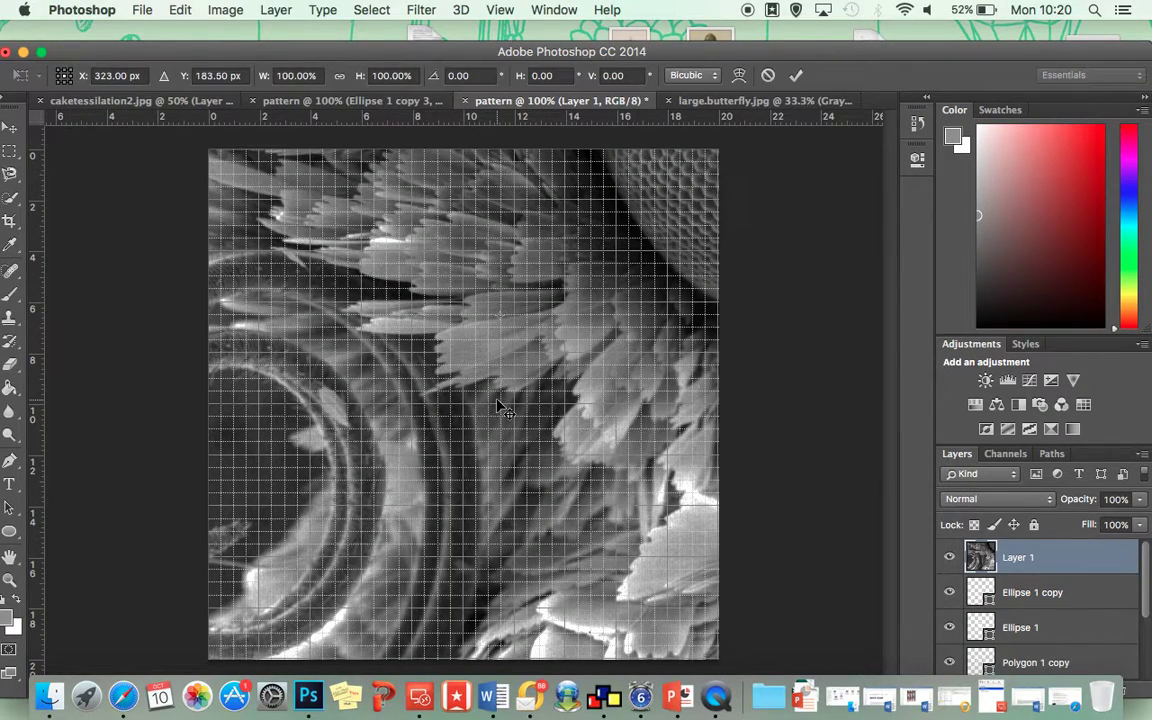
left_click_drag(321, 301, 550, 524)
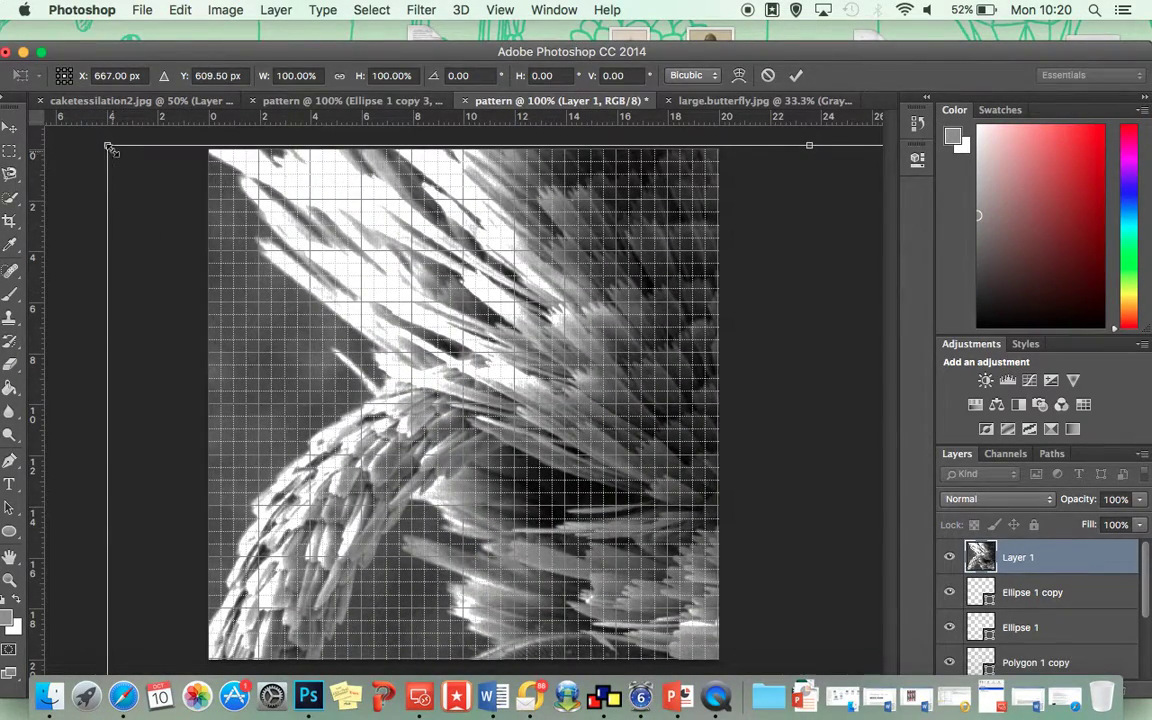
left_click_drag(110, 146, 490, 427)
left_click_drag(650, 519, 285, 272)
left_click_drag(100, 168, 392, 398)
left_click_drag(621, 550, 317, 328)
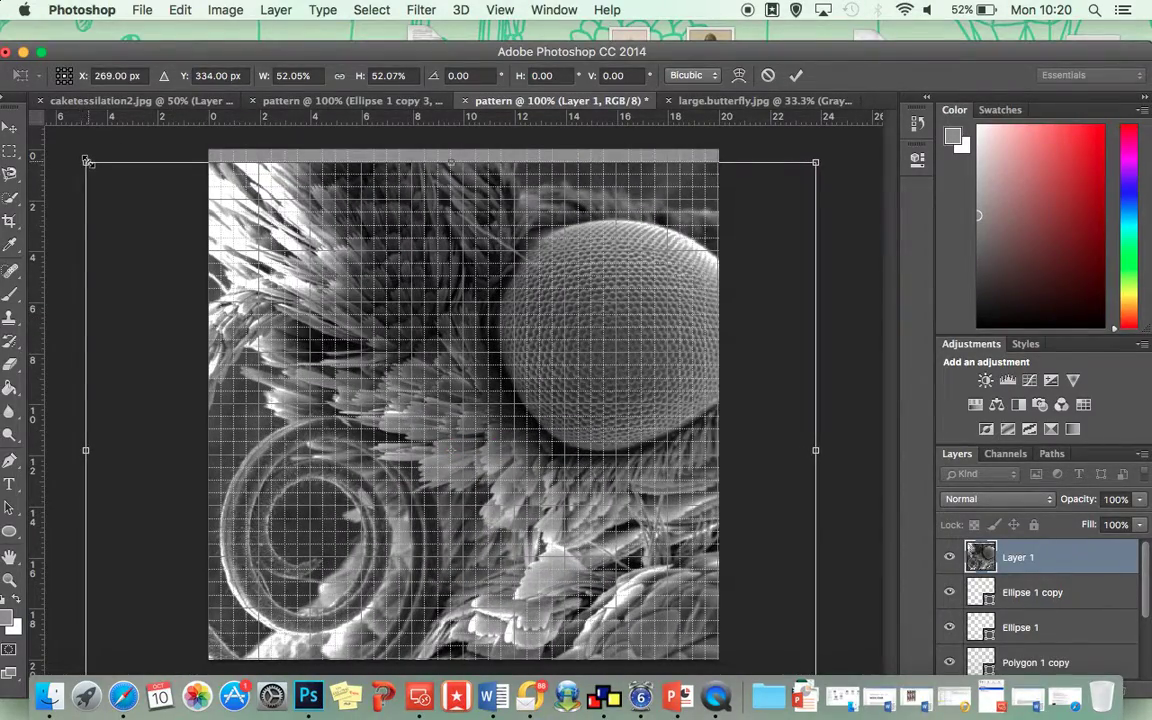
left_click_drag(87, 163, 185, 250)
left_click_drag(489, 399, 425, 328)
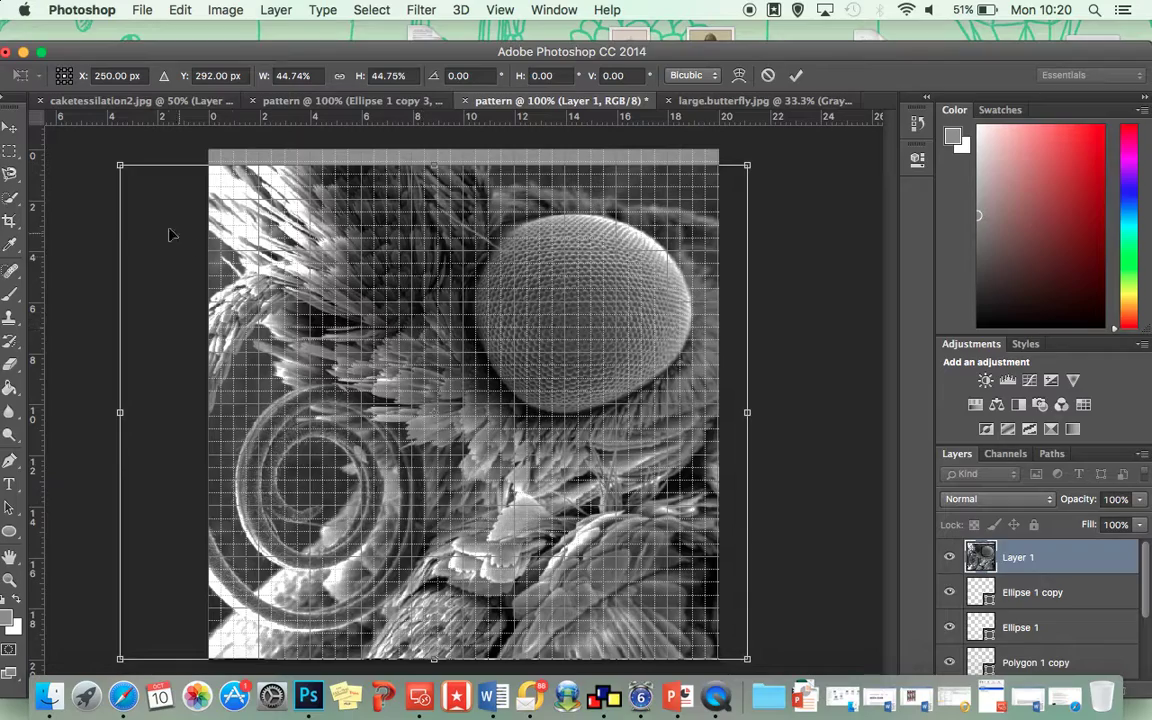
left_click_drag(118, 164, 99, 149)
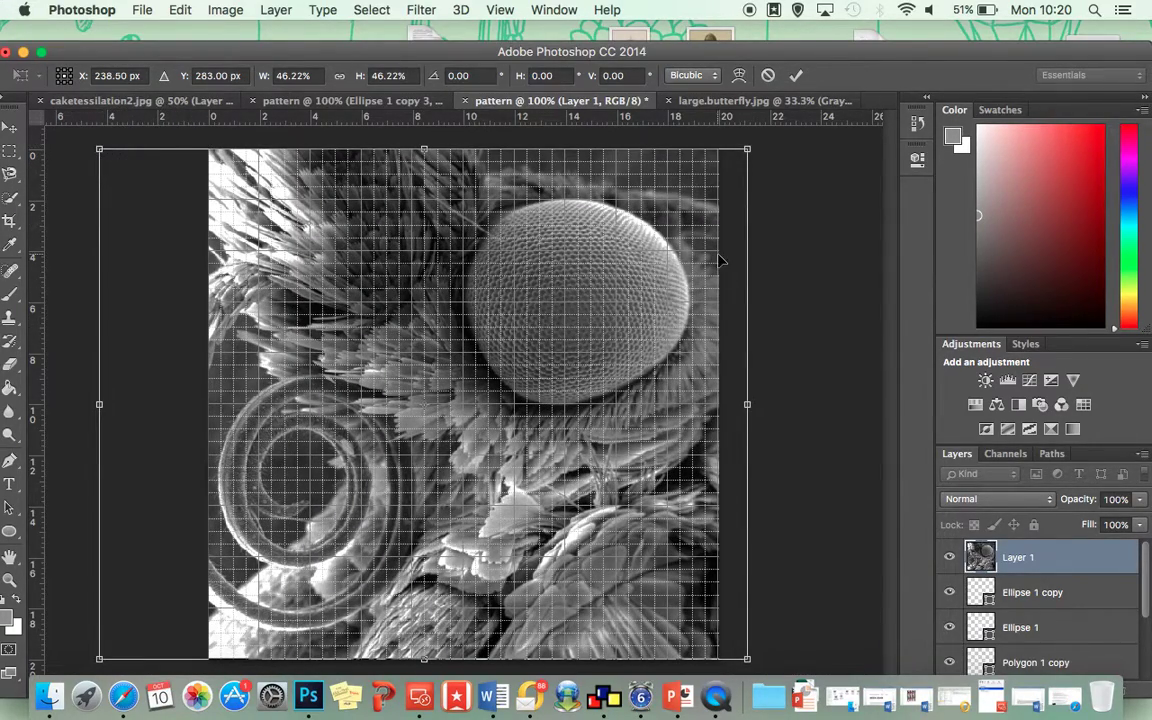
left_click(798, 74)
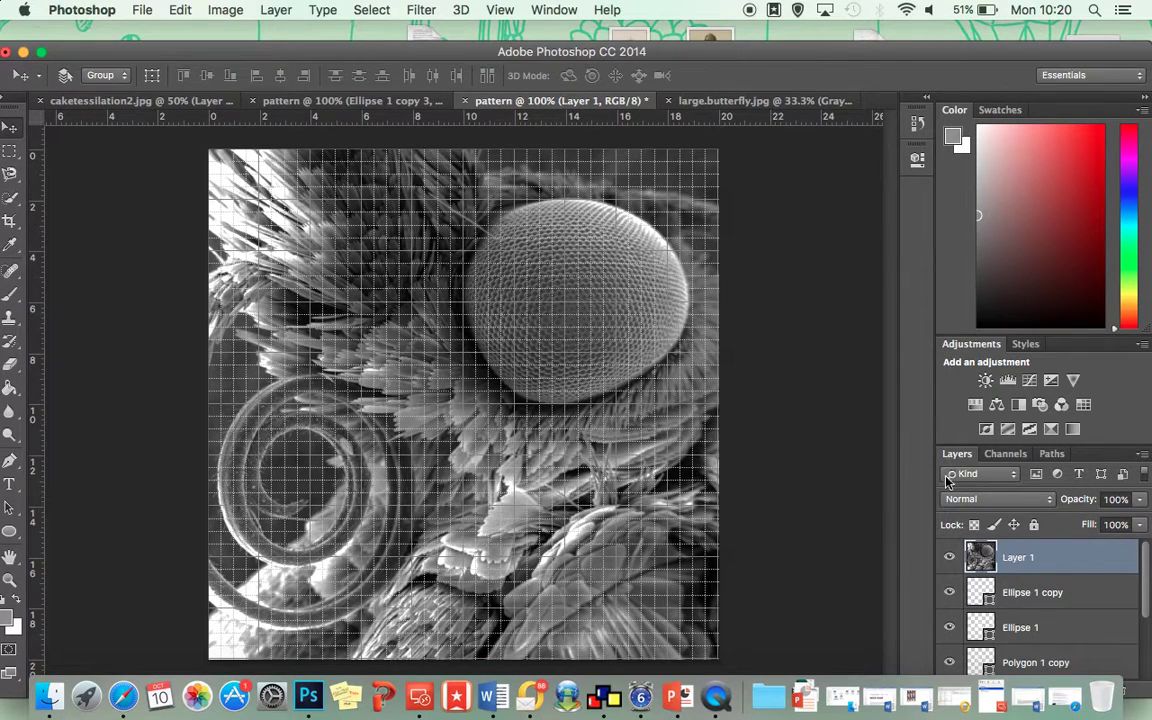
Hide the grid over the canvas.
left_click(369, 9)
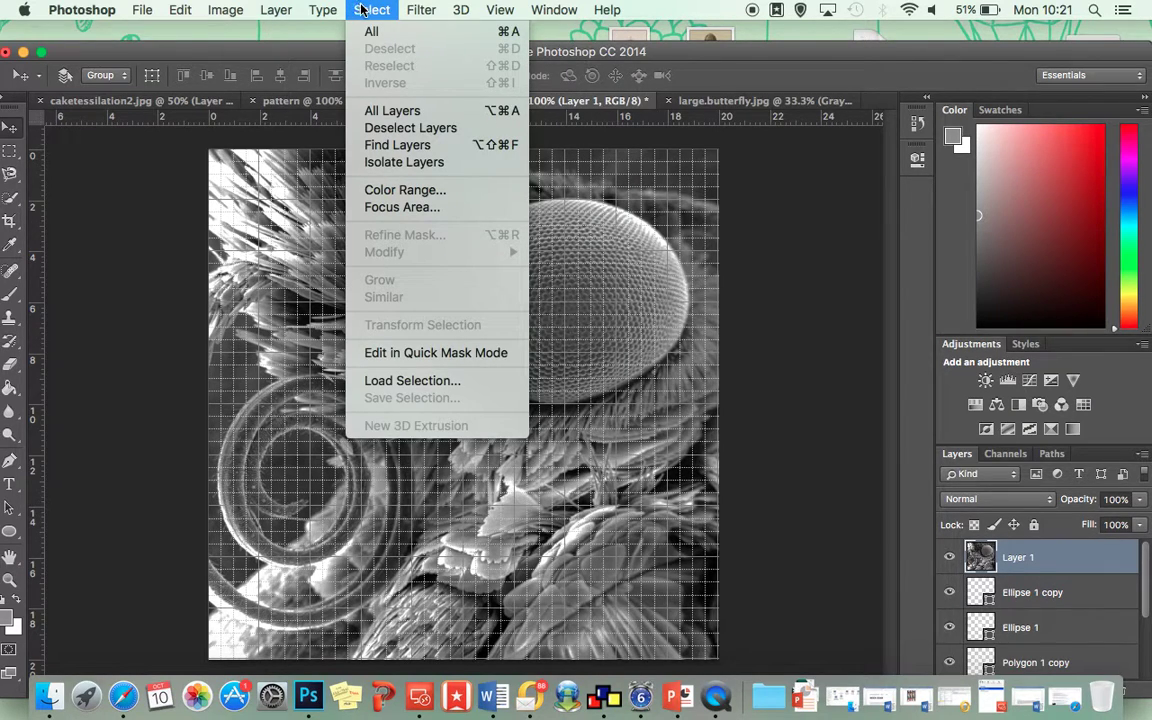
mouse_move(509, 15)
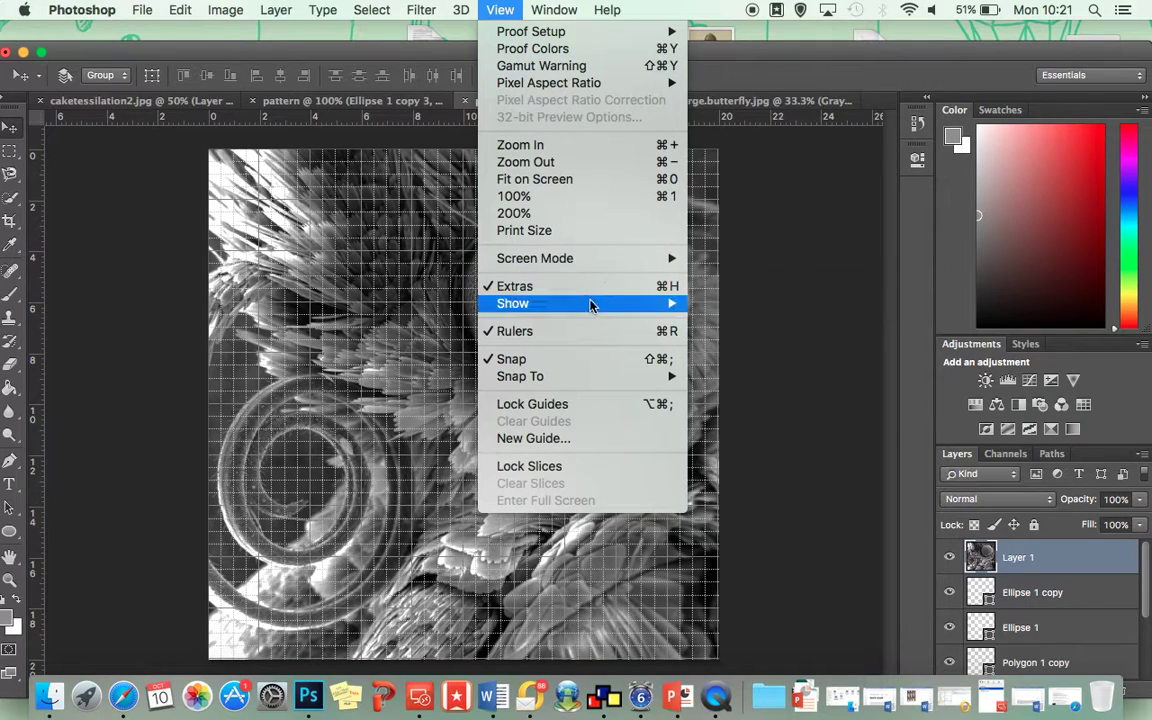
mouse_move(632, 308)
left_click(750, 322)
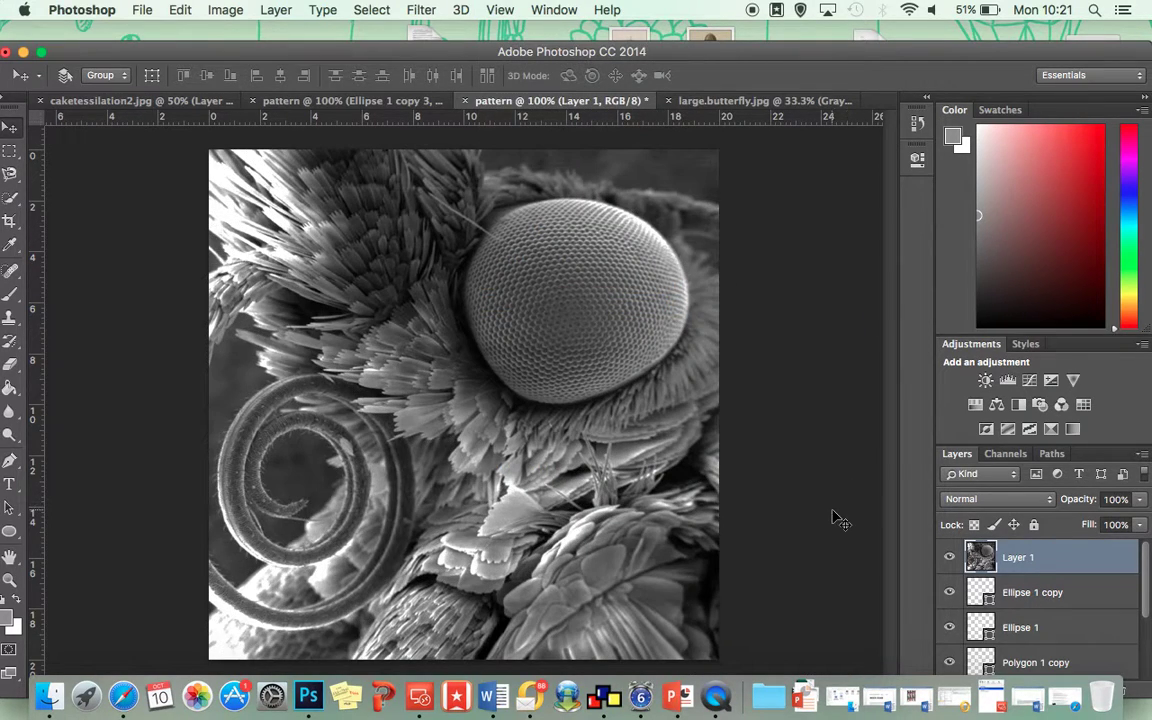
Move the butterfly photo layer beneath all the shape layers, directly above the Background layer.
mouse_move(1146, 574)
left_mouse_down()
mouse_move(1146, 605)
mouse_move(1143, 578)
left_mouse_up()
left_click_drag(1061, 557, 1060, 643)
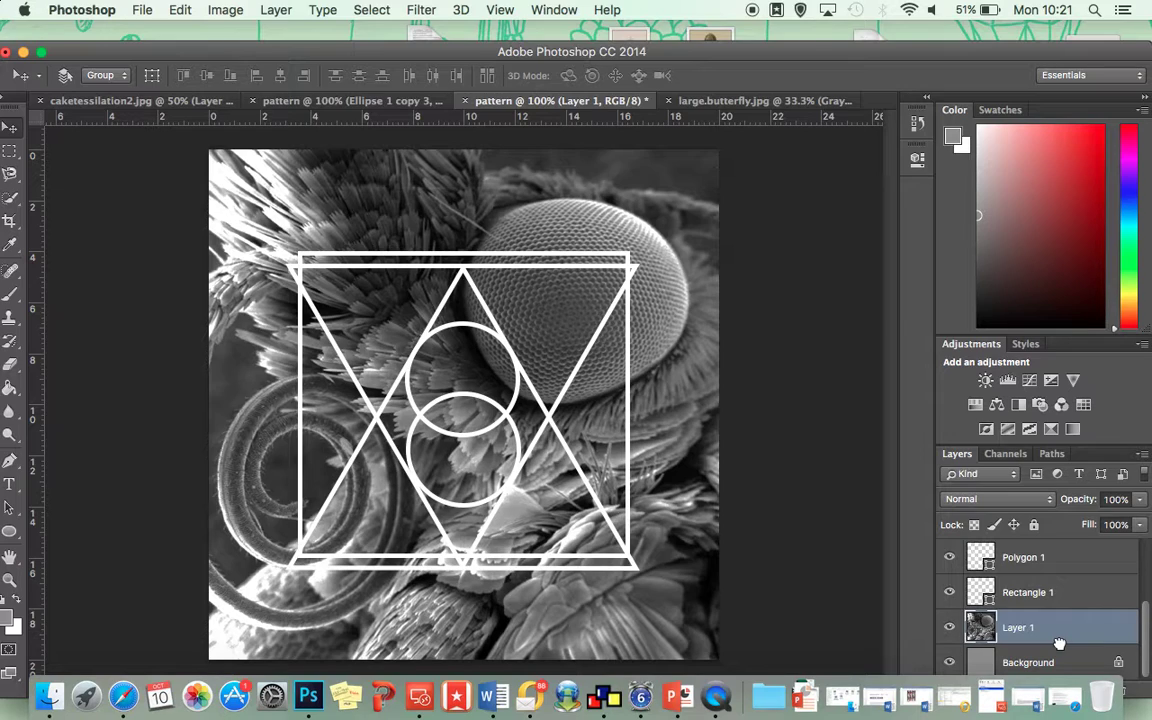
Select all the shape layers from Rectangle 1 up to Ellipse 1 copy and link them together.
left_click(1052, 592)
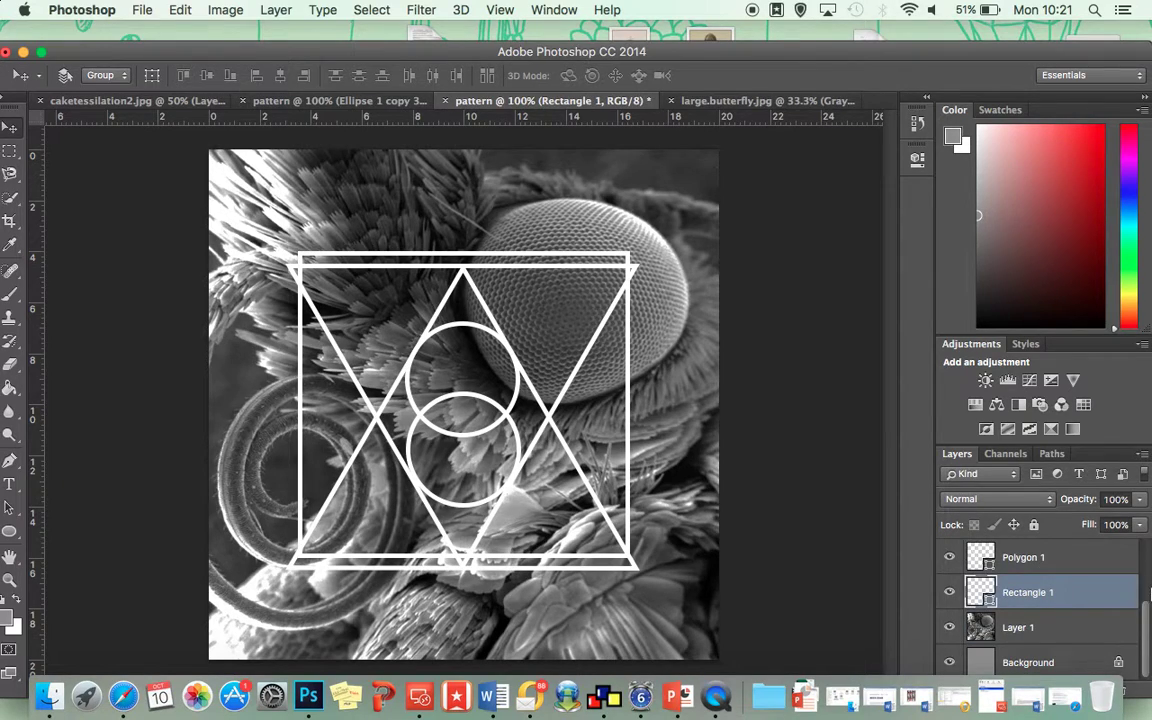
left_click_drag(1148, 630, 1143, 537)
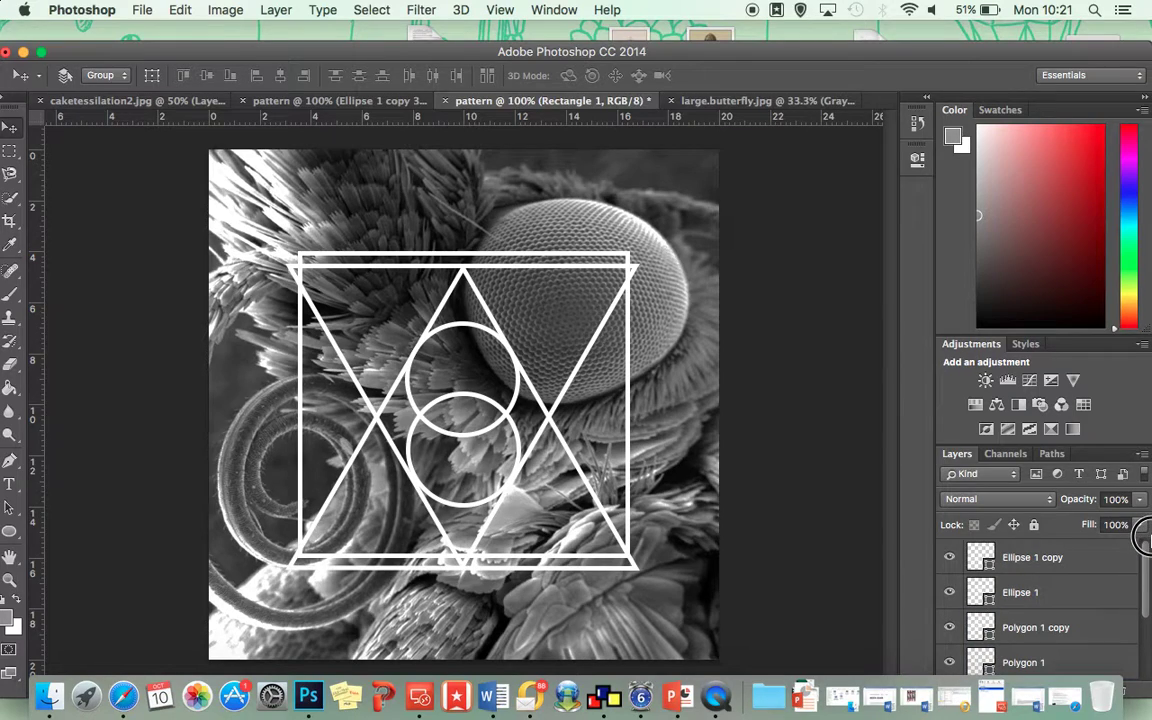
left_click(1065, 560, "shift")
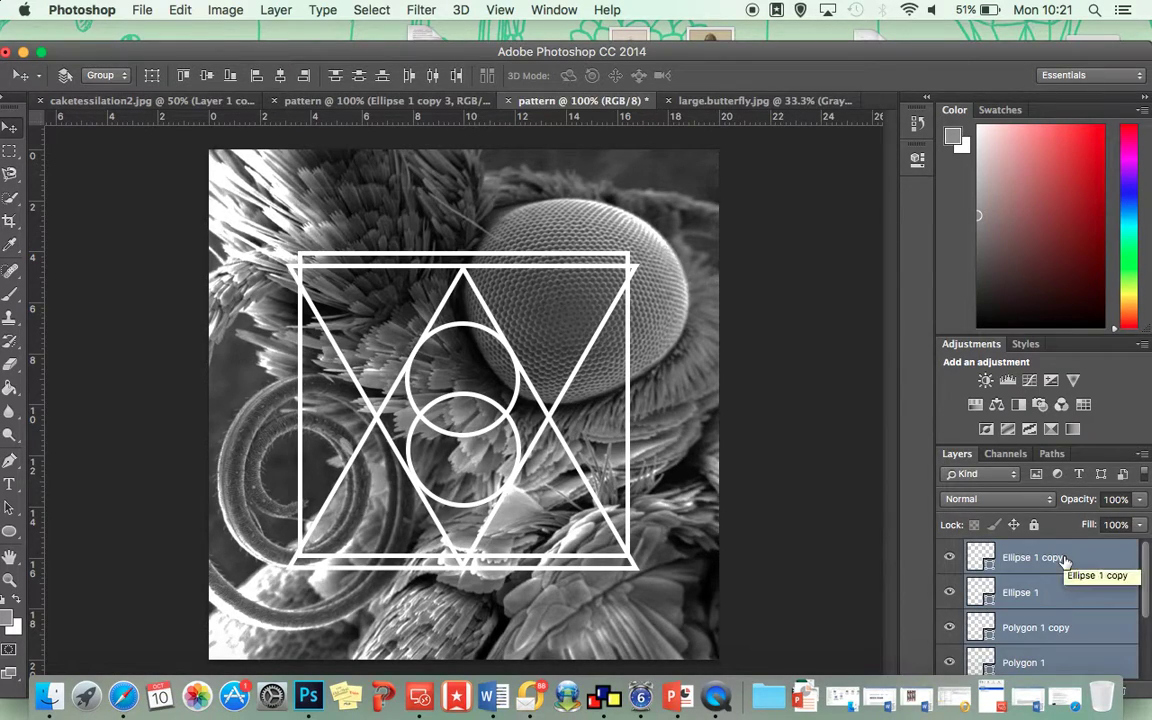
right_click(1065, 560)
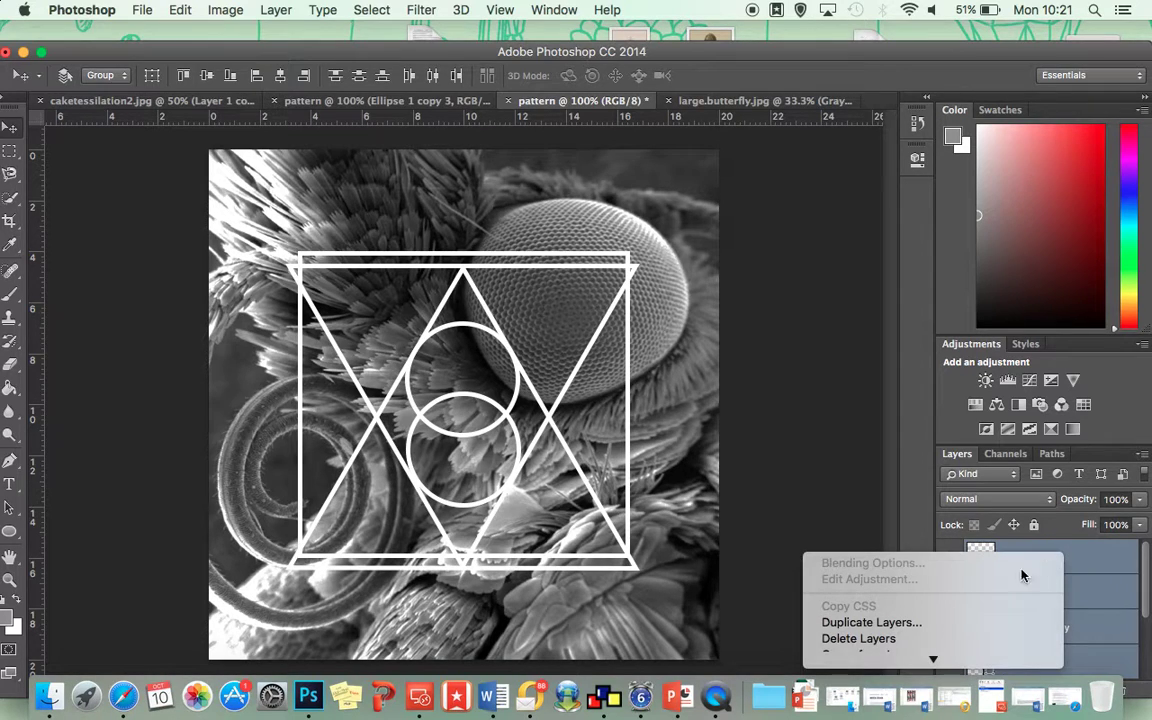
mouse_move(933, 659)
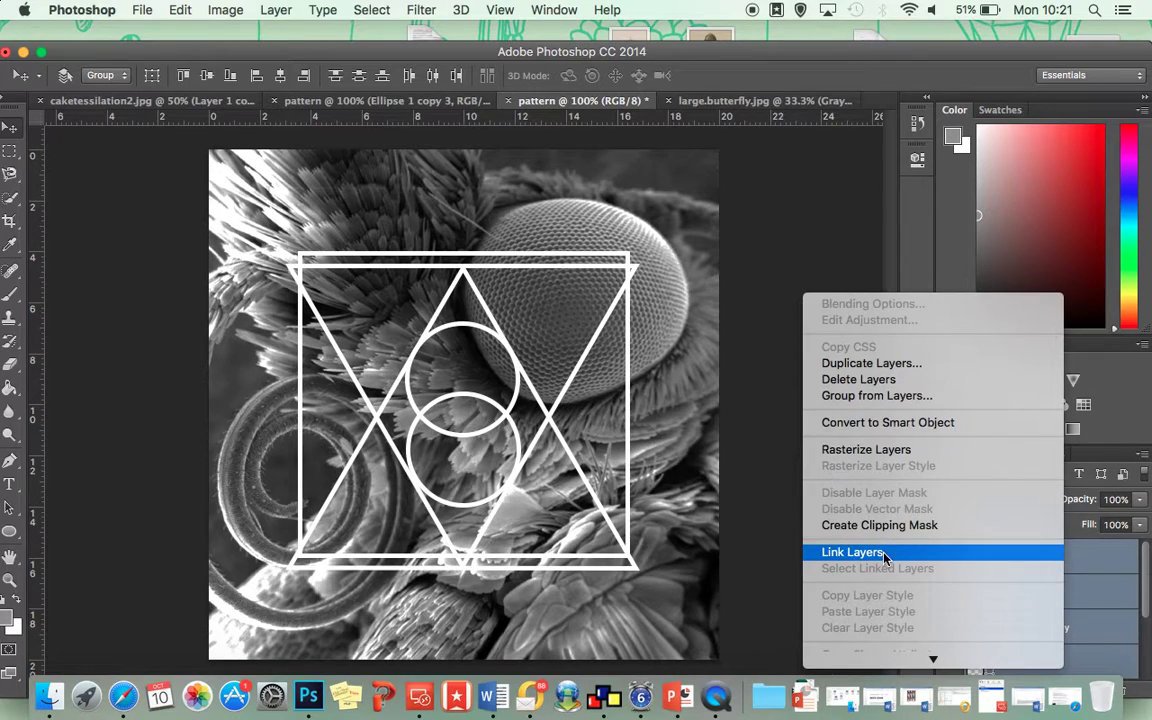
left_click(880, 555)
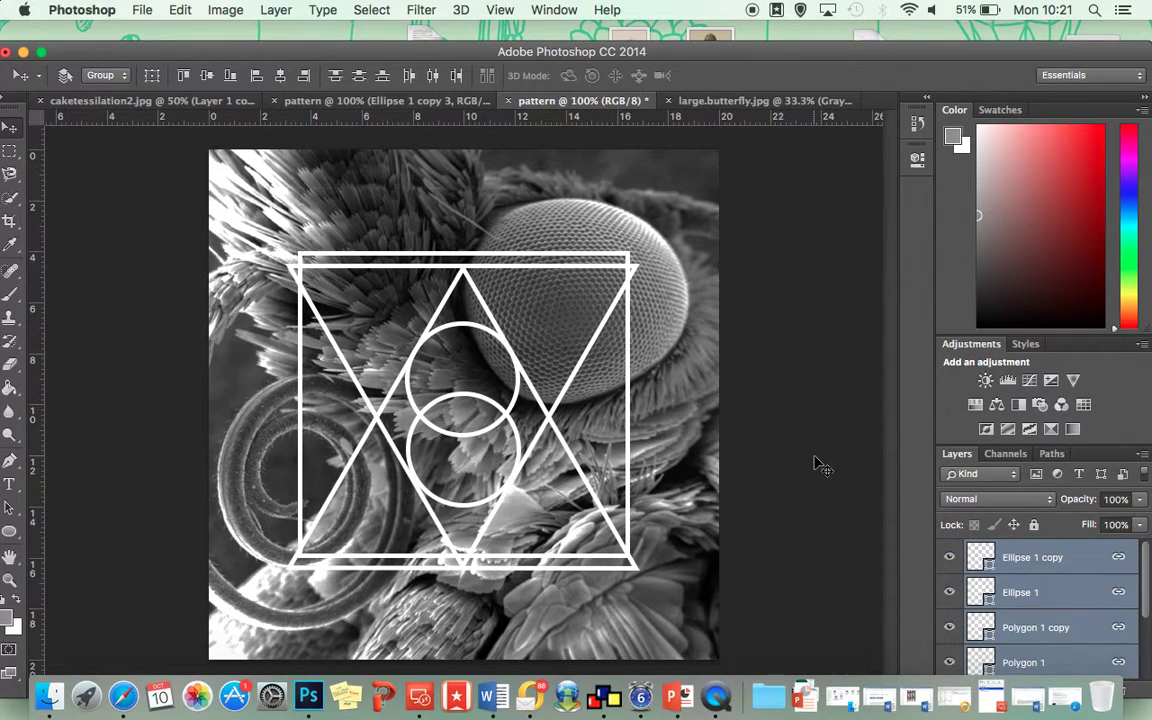